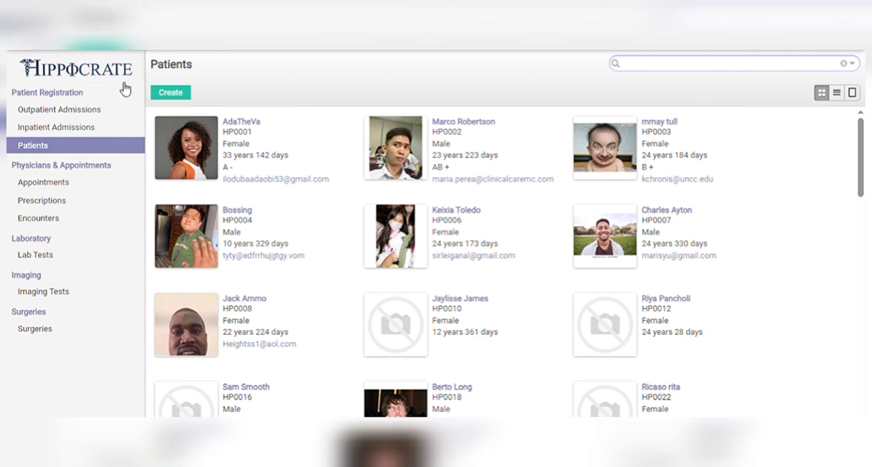
# Look at the inpatient admissions and browse through the full list of patient records.
pyautogui.click(182, 94)
pyautogui.click(71, 128)
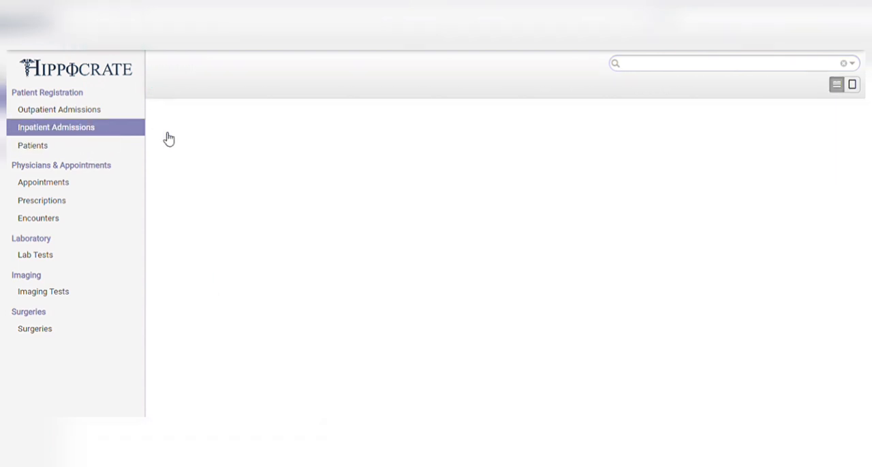
pyautogui.click(80, 150)
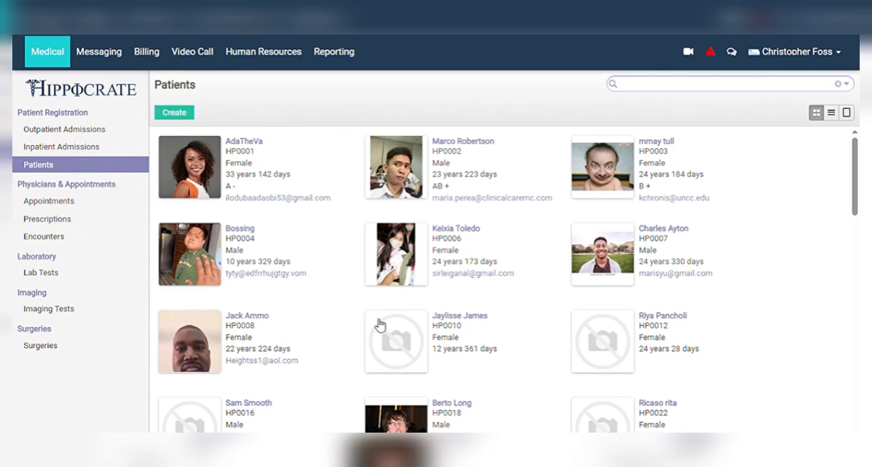
pyautogui.scroll(-4, 380, 326)
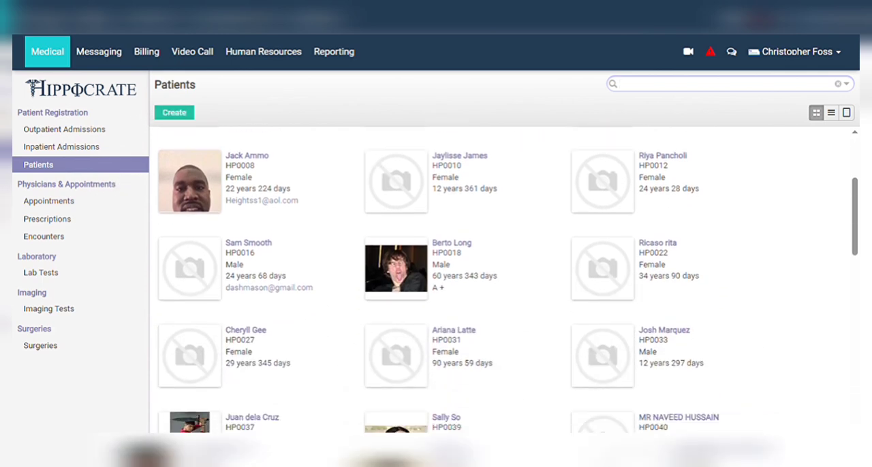
pyautogui.scroll(-9, 491, 279)
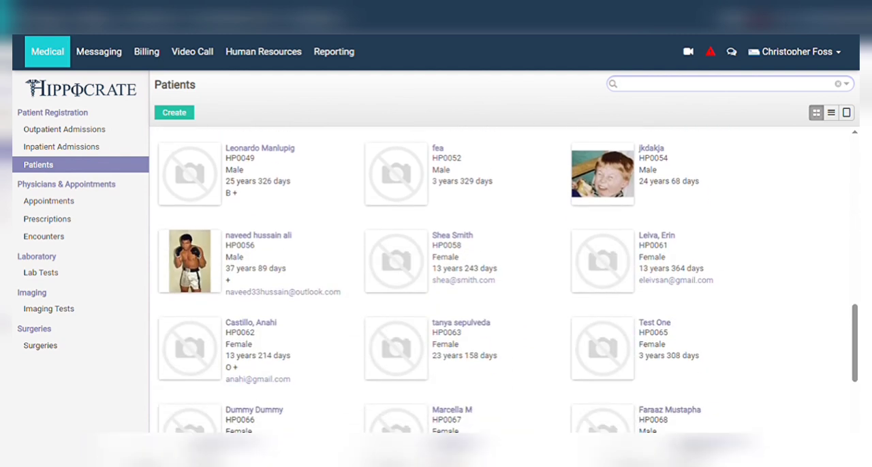
pyautogui.scroll(2, 492, 279)
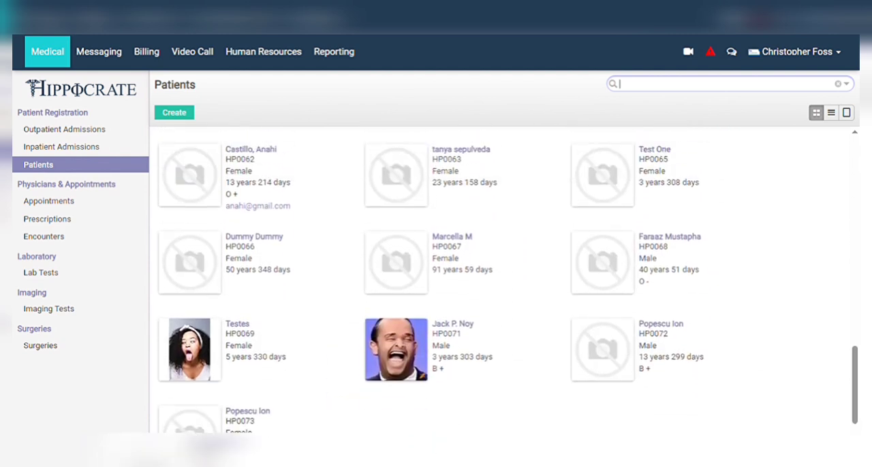
pyautogui.scroll(5, 492, 279)
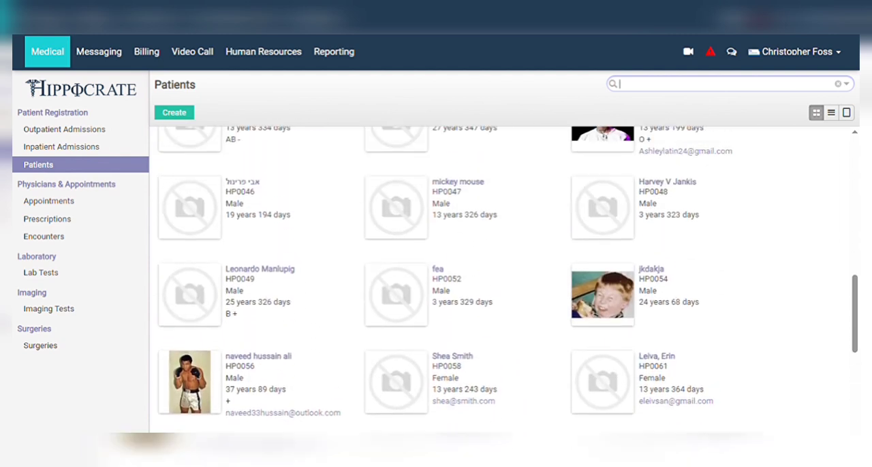
pyautogui.scroll(4, 492, 279)
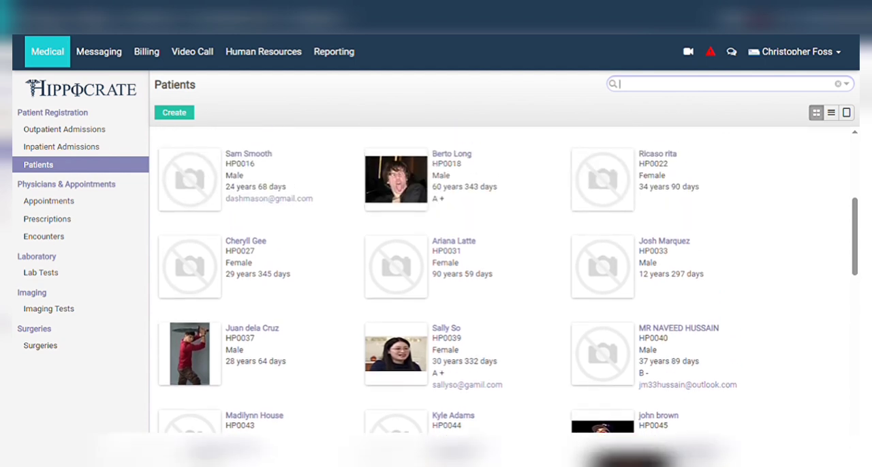
pyautogui.scroll(3, 492, 279)
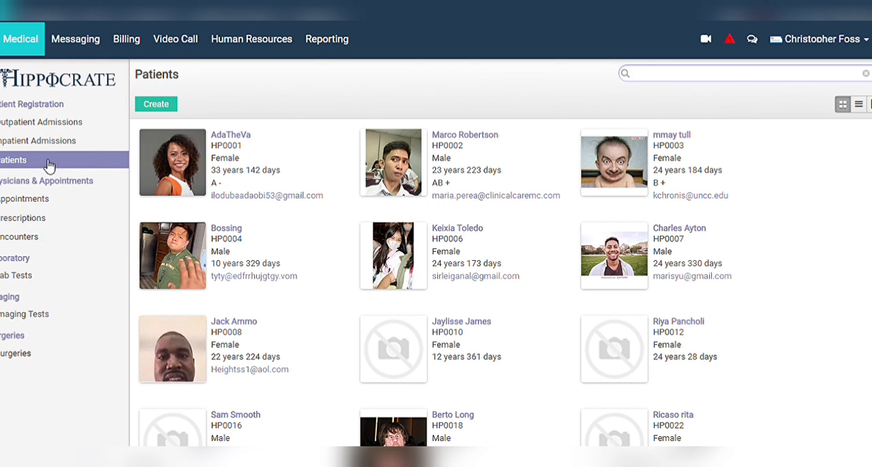
# Open the first patient's record for editing.
pyautogui.doubleClick(226, 147)
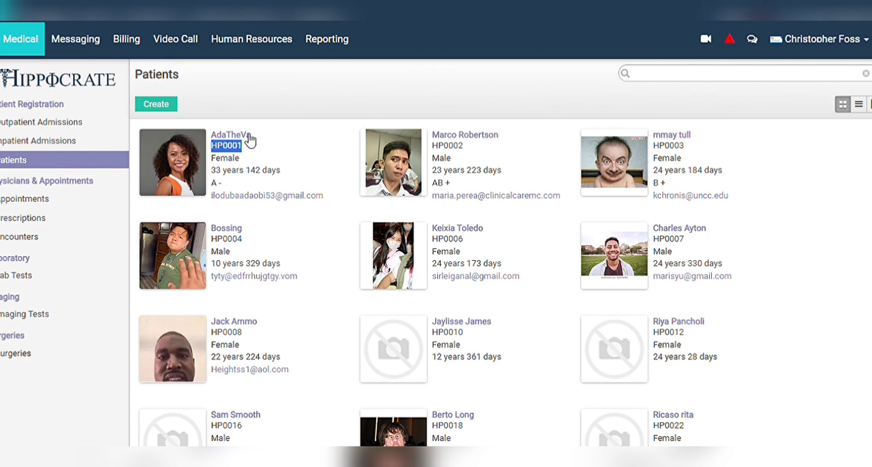
pyautogui.click(250, 141)
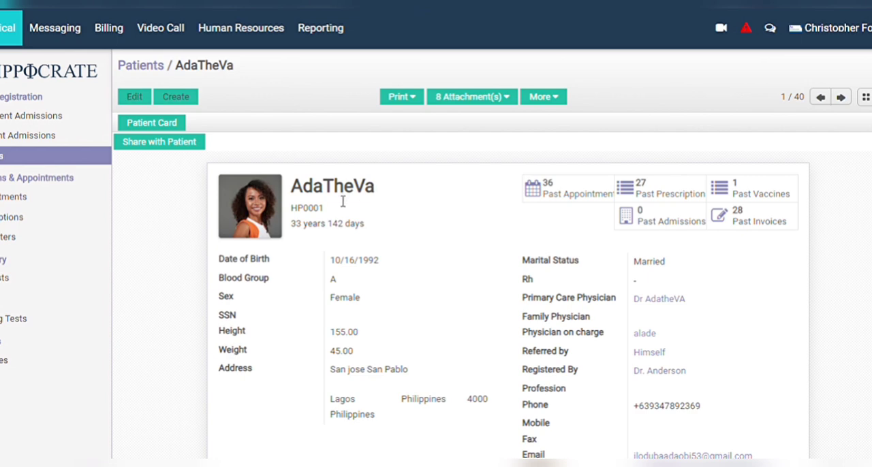
pyautogui.click(136, 98)
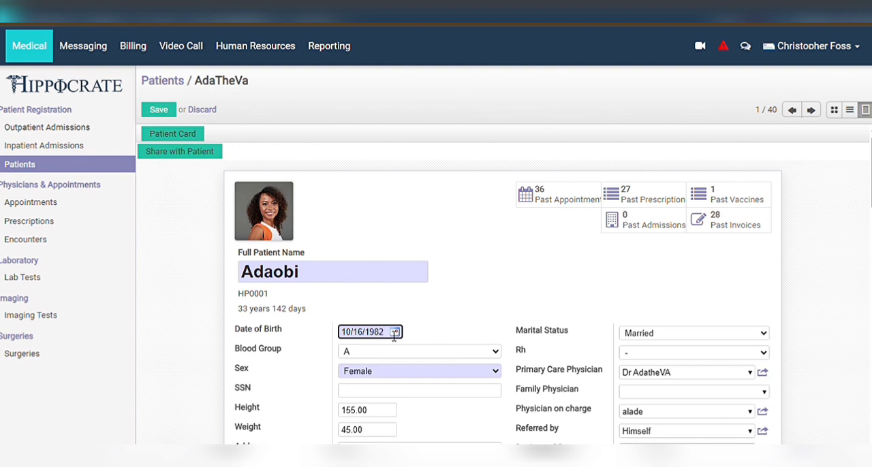
# Set the patient's blood group to AB and the marital status to Divorced.
pyautogui.click(496, 351)
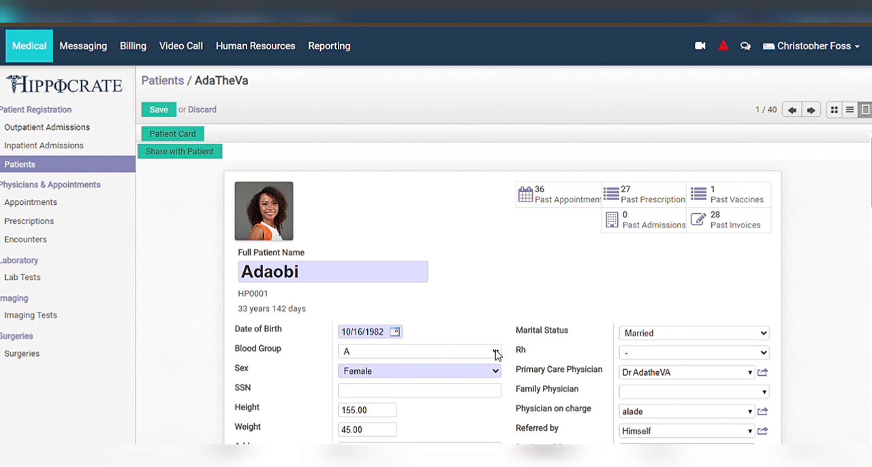
pyautogui.click(436, 417)
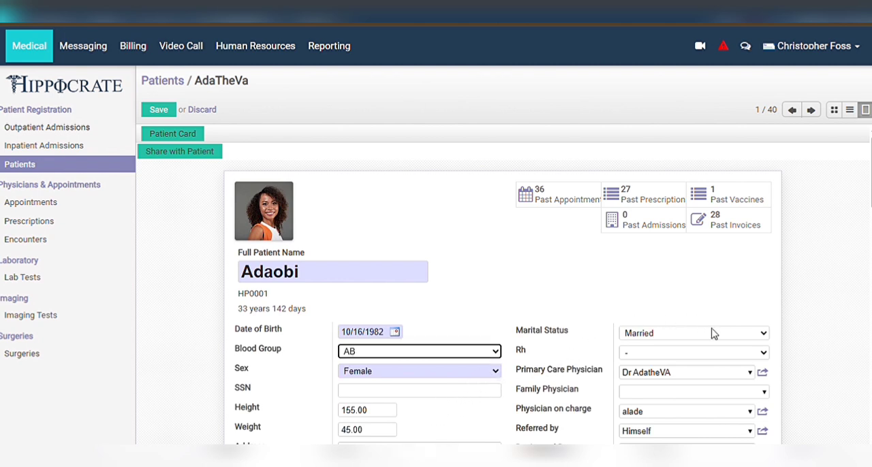
pyautogui.click(761, 335)
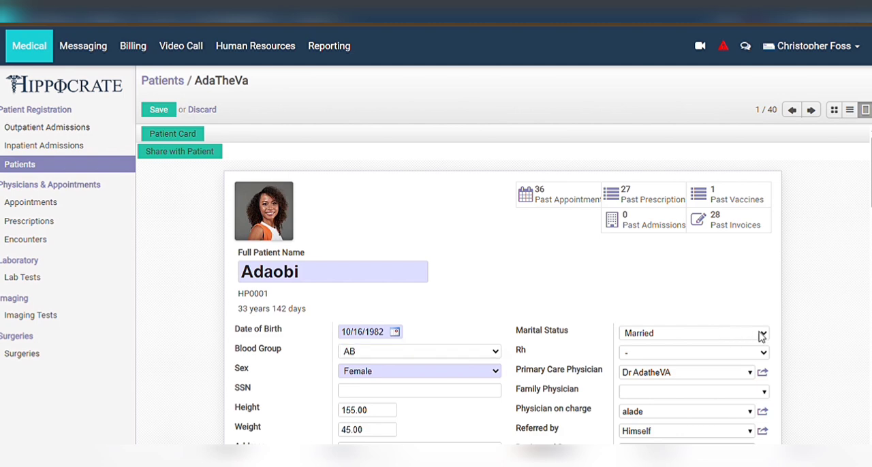
pyautogui.click(676, 417)
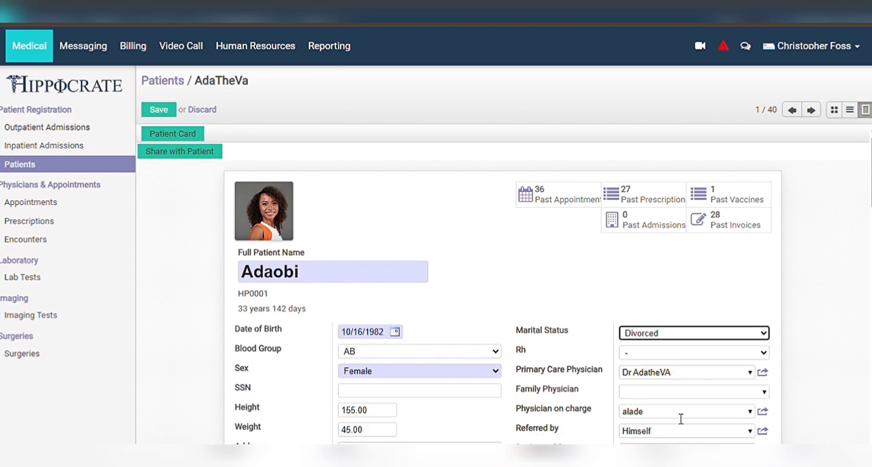
# Set the patient's Rh factor to +.
pyautogui.click(763, 355)
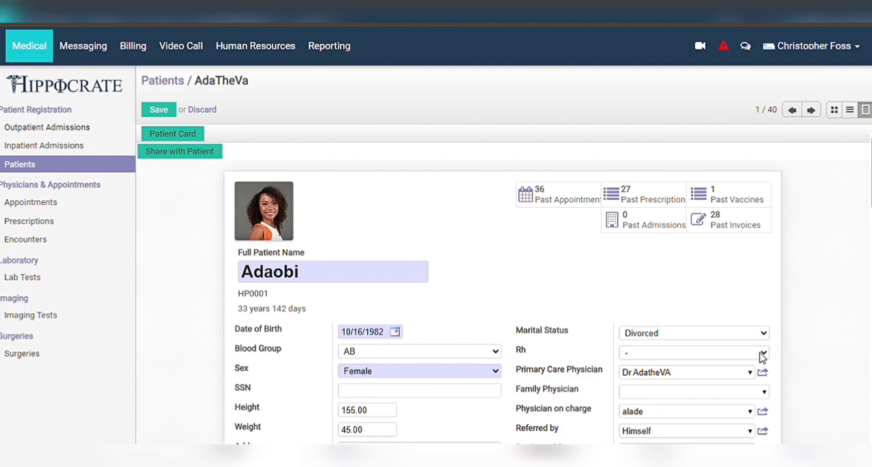
pyautogui.click(716, 395)
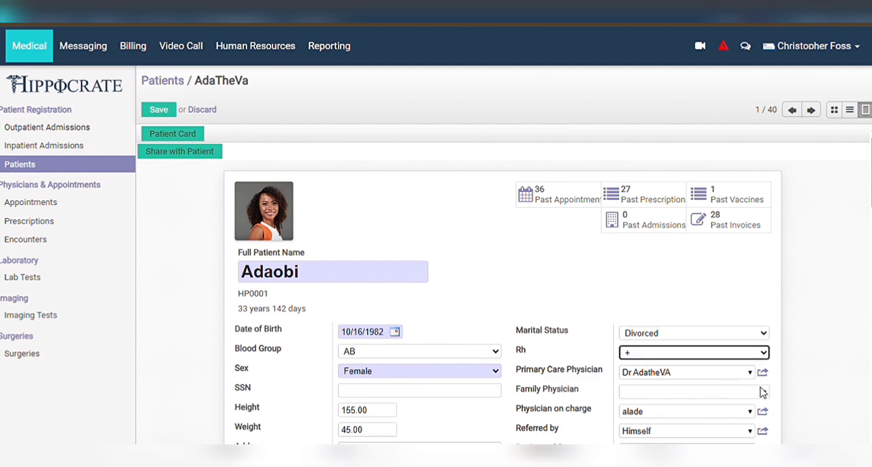
pyautogui.scroll(-3, 688, 400)
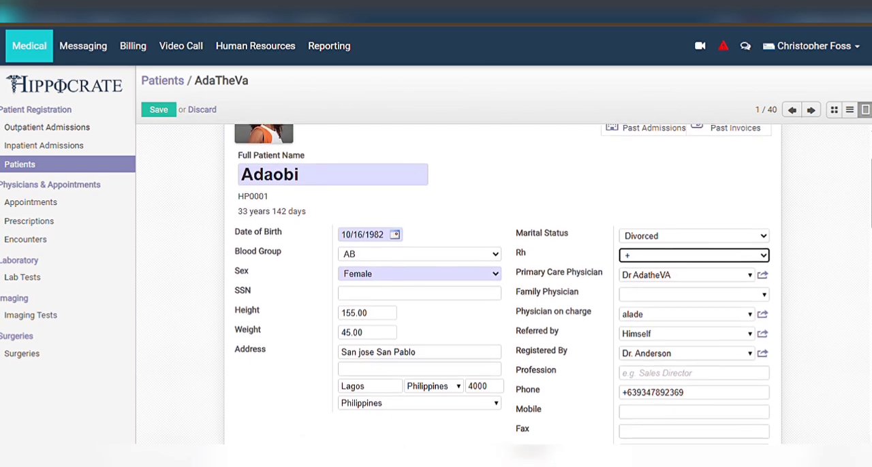
pyautogui.scroll(-1, 479, 295)
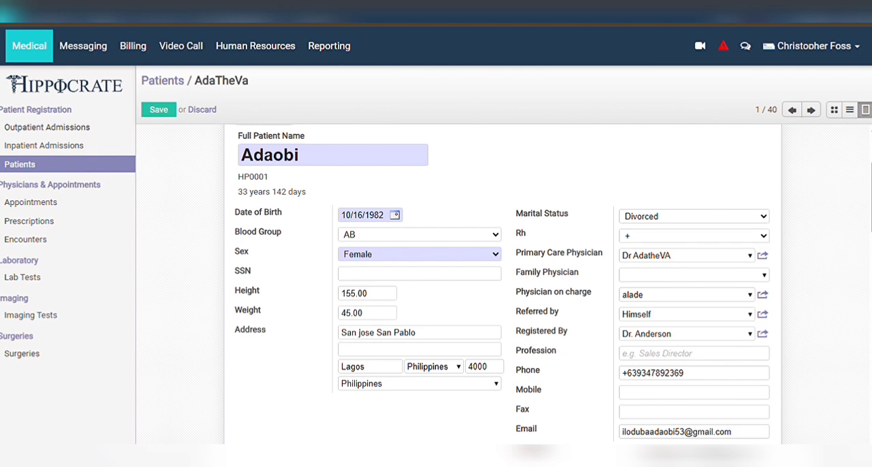
pyautogui.click(694, 236)
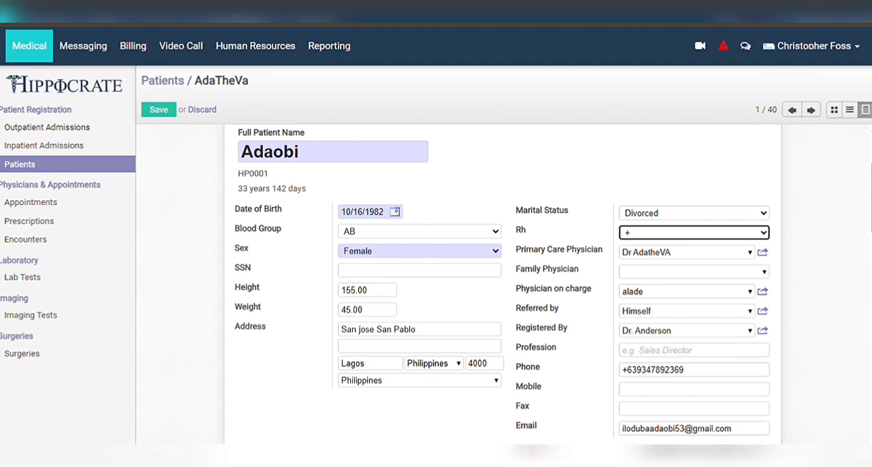
# Enter Hair stylist as the profession and fill in the patient's contact details from the saved e-mail entry, with Nigeria as the country.
pyautogui.scroll(-1, 678, 361)
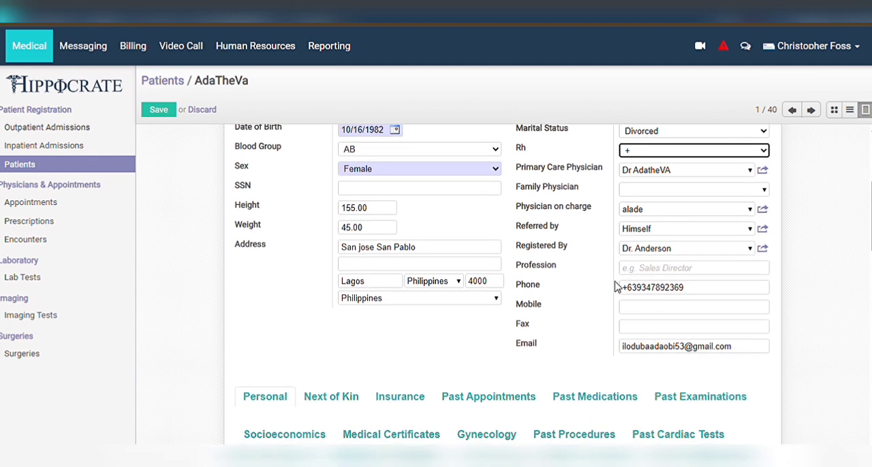
pyautogui.click(659, 279)
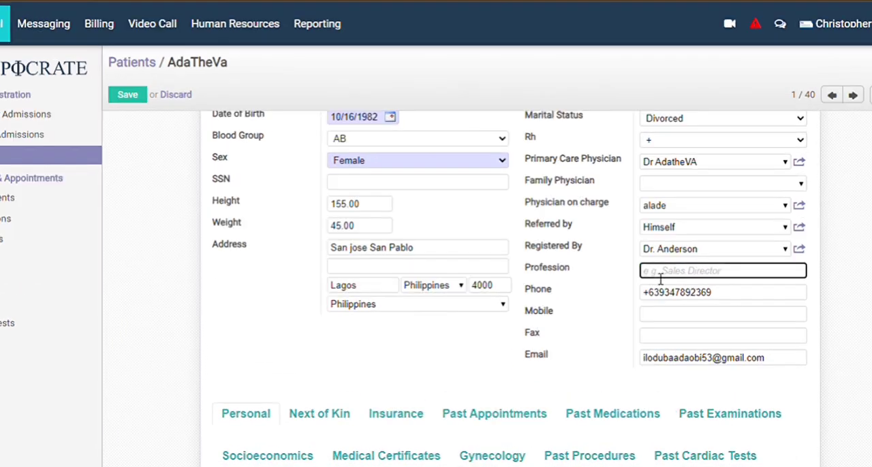
pyautogui.write('H')
pyautogui.press('BackSpace')
pyautogui.press('BackSpace')
pyautogui.press('BackSpace')
pyautogui.write('H')
pyautogui.click(767, 361)
pyautogui.click(782, 394)
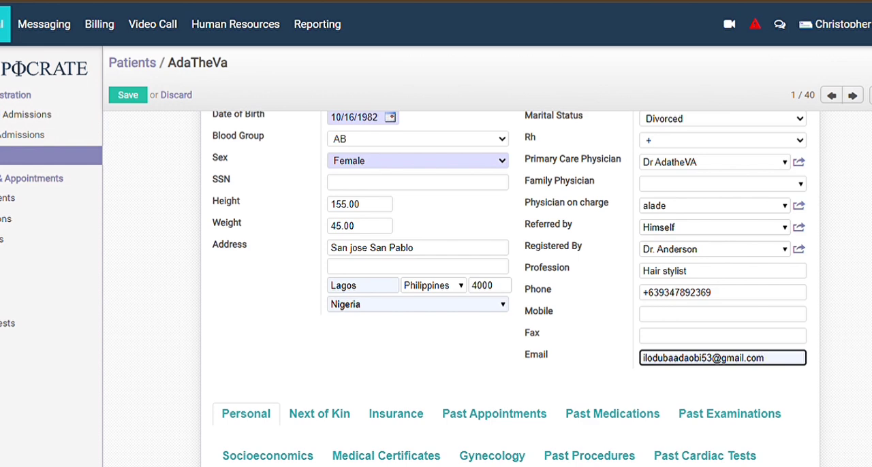
# Review the patient's surgical and family history, critical and extra information, general details and the summary of past appointments, prescriptions and invoices.
pyautogui.scroll(-2, 382, 333)
pyautogui.scroll(-1, 510, 288)
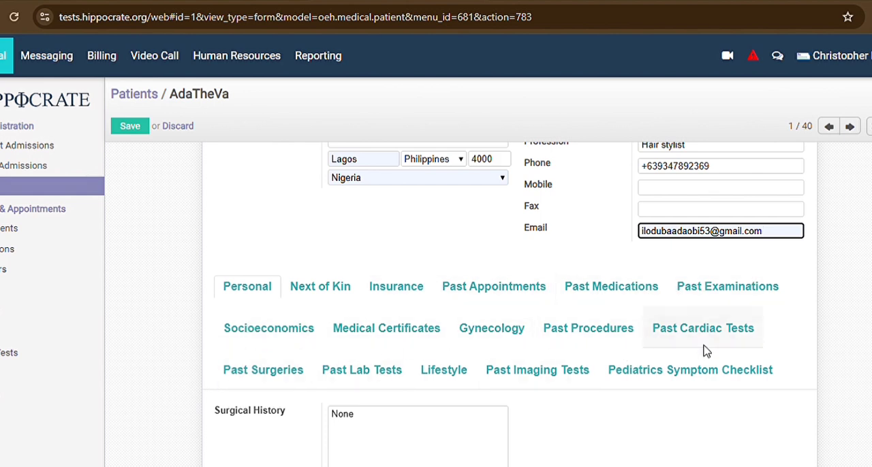
pyautogui.scroll(-3, 555, 408)
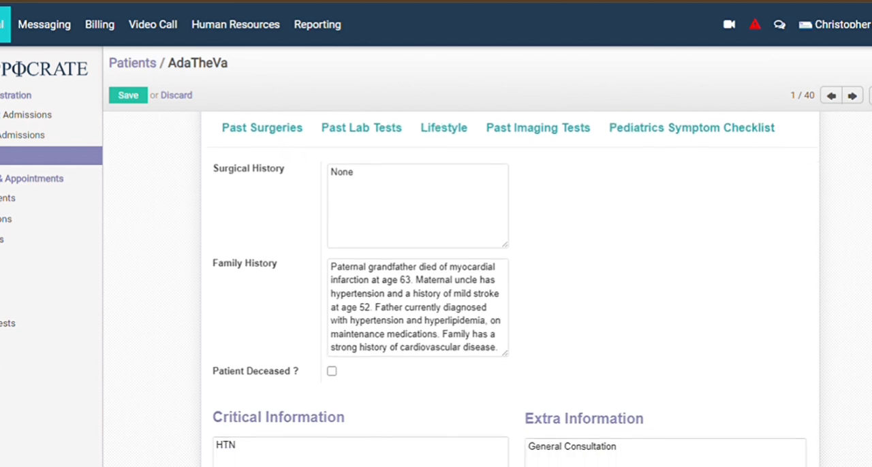
pyautogui.scroll(-1, 511, 289)
pyautogui.scroll(1, 511, 289)
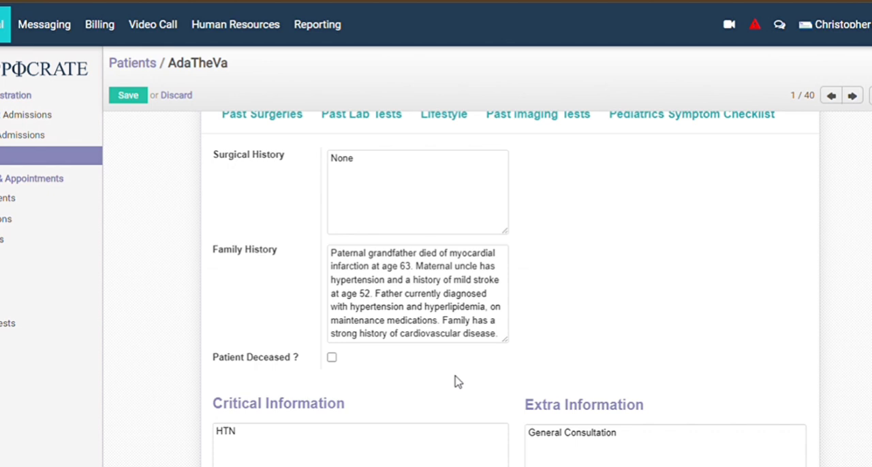
pyautogui.scroll(-3, 458, 381)
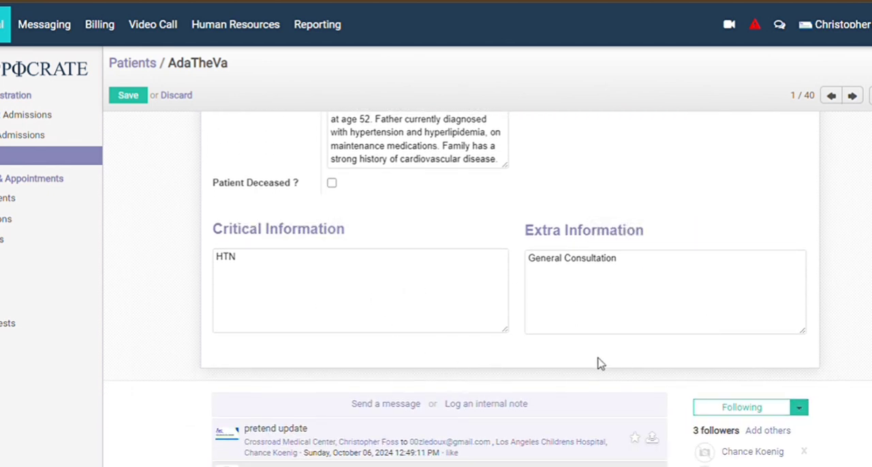
pyautogui.scroll(1, 597, 361)
pyautogui.scroll(8, 488, 289)
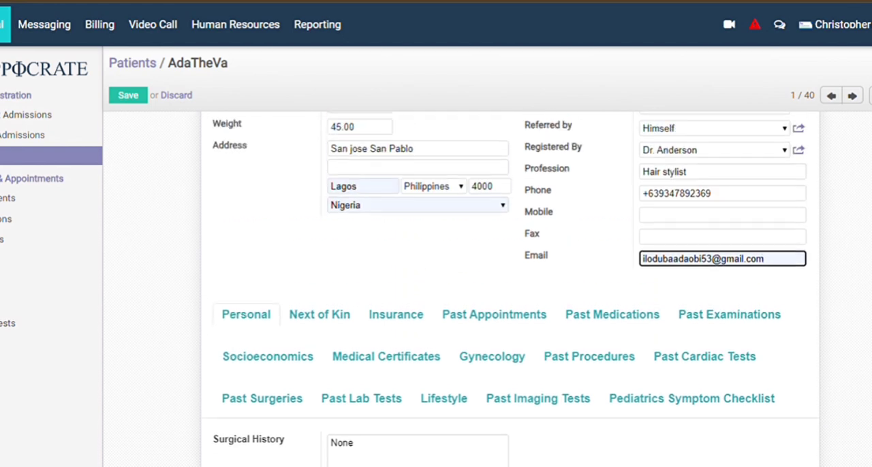
pyautogui.scroll(5, 510, 279)
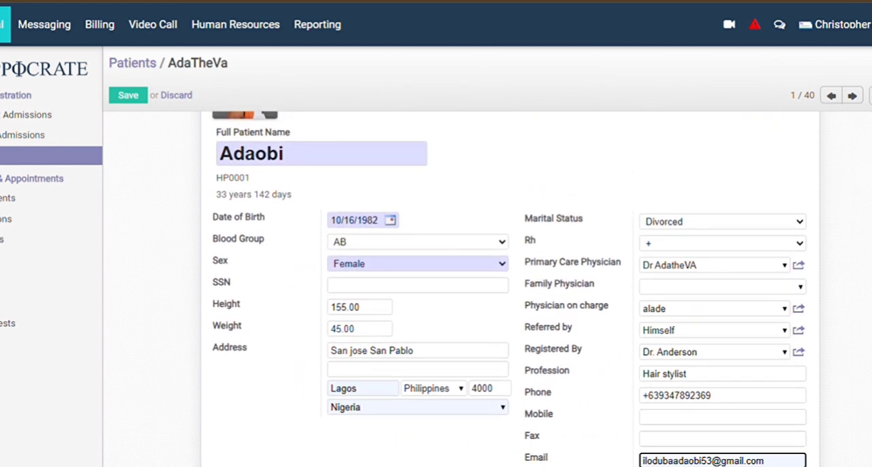
pyautogui.scroll(-1, 510, 286)
pyautogui.scroll(2, 509, 286)
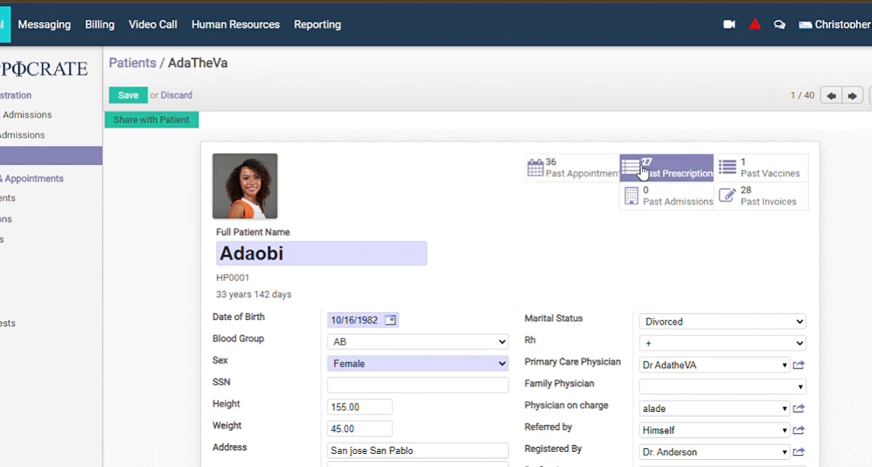
pyautogui.click(595, 175)
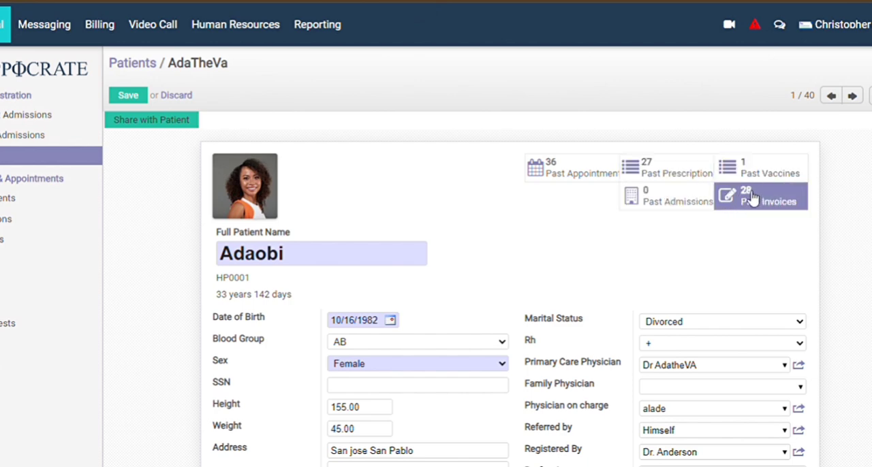
# Check the Personal details and open the Next of Kin information in the patient record.
pyautogui.scroll(-6, 752, 198)
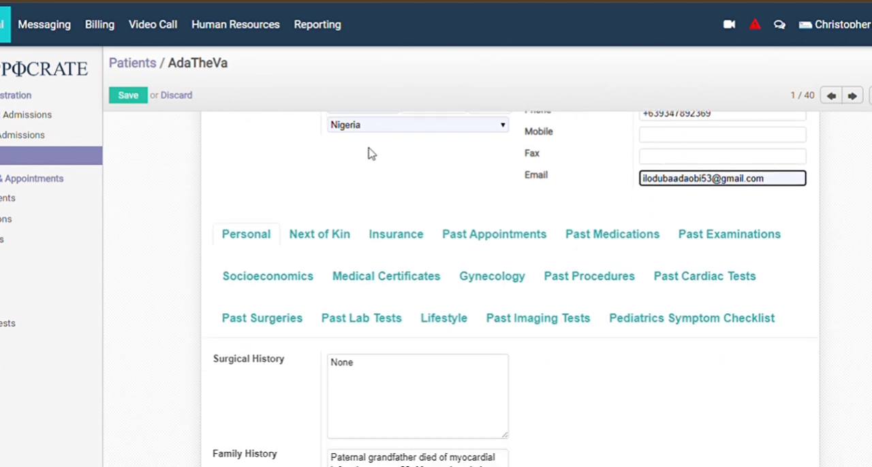
pyautogui.click(262, 243)
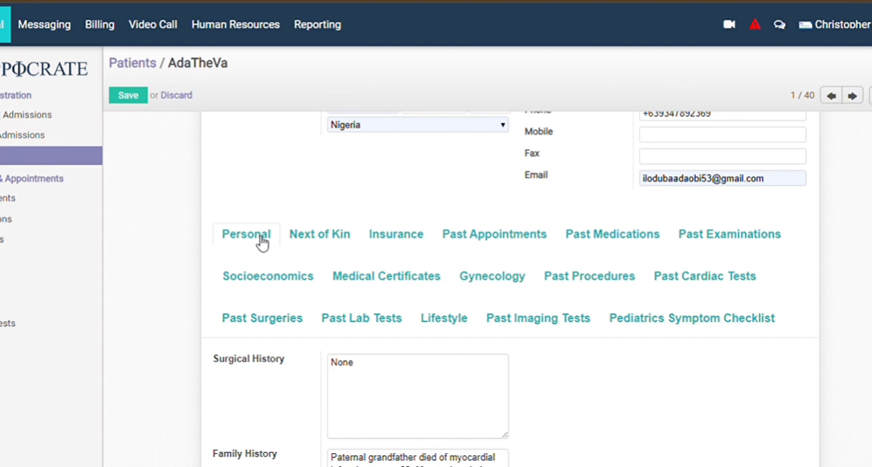
pyautogui.scroll(-1, 300, 177)
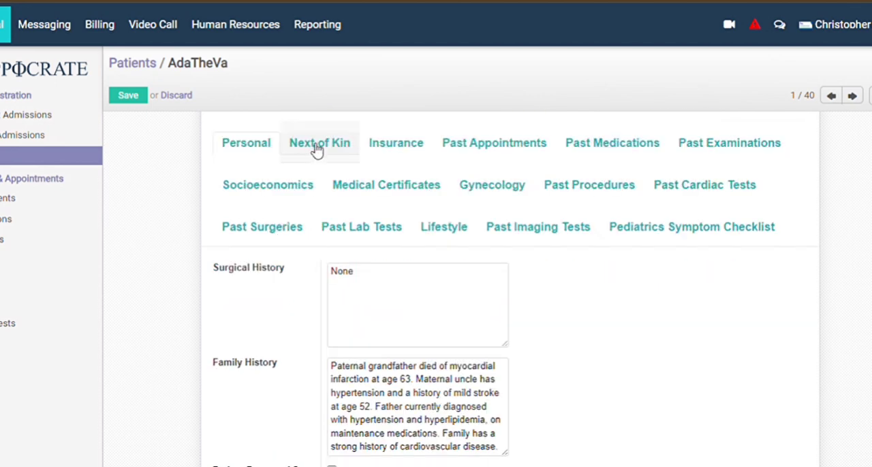
pyautogui.click(316, 147)
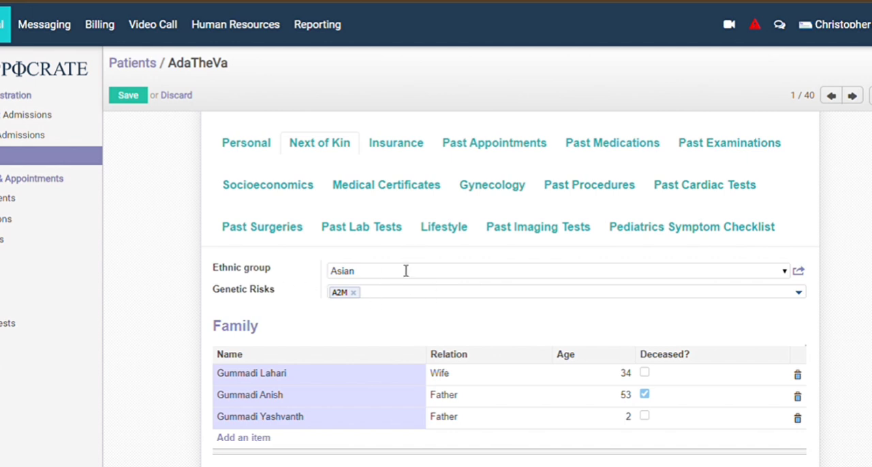
# Set the patient's ethnic group to African American in the Next of Kin information.
pyautogui.click(784, 272)
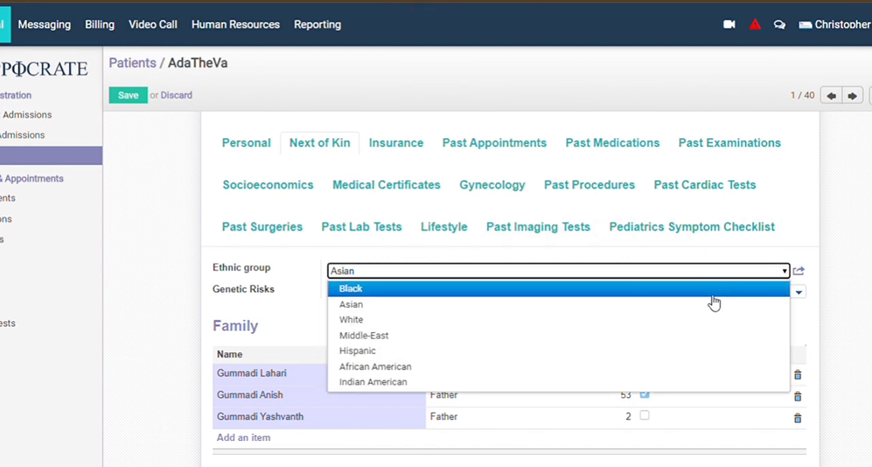
pyautogui.click(570, 289)
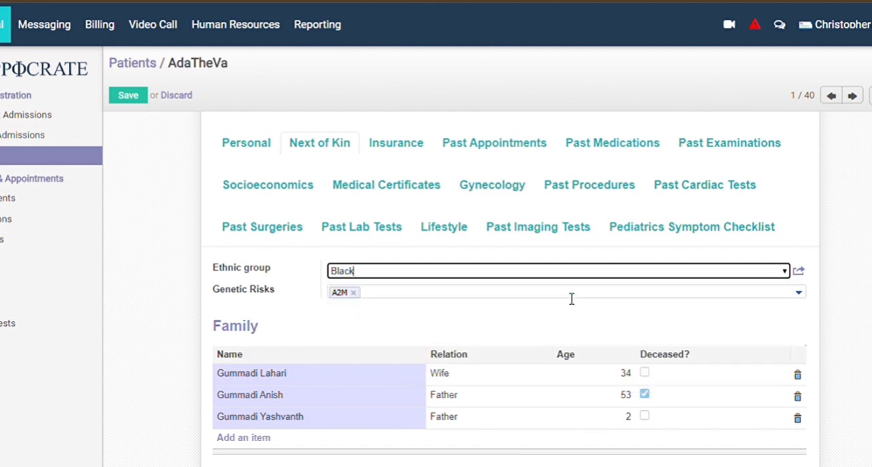
pyautogui.click(784, 272)
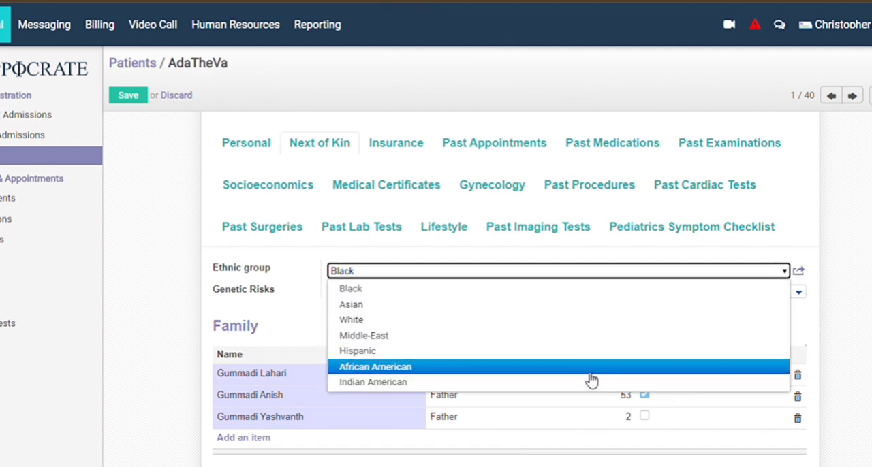
pyautogui.click(590, 372)
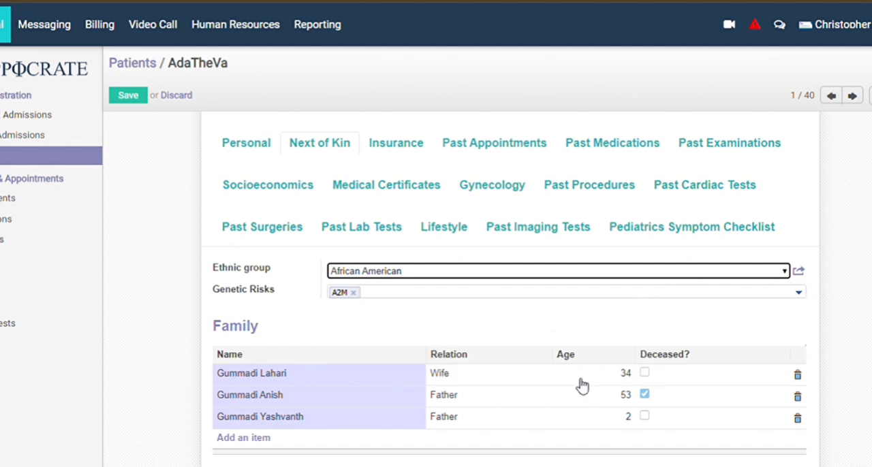
# Set the age of the deceased father in the Family list to 65.
pyautogui.scroll(-3, 455, 376)
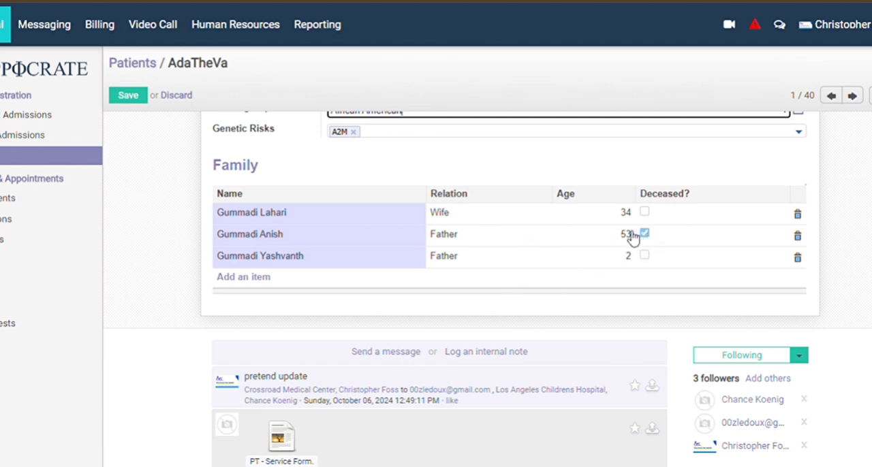
pyautogui.click(634, 237)
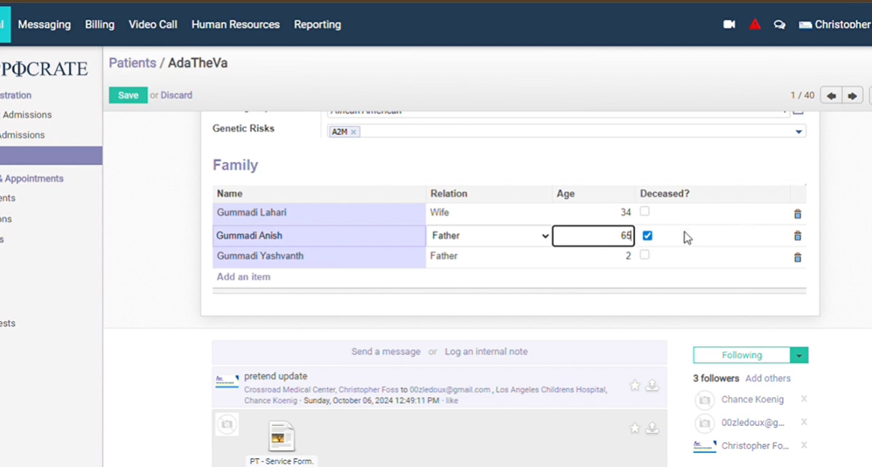
pyautogui.scroll(-1, 570, 253)
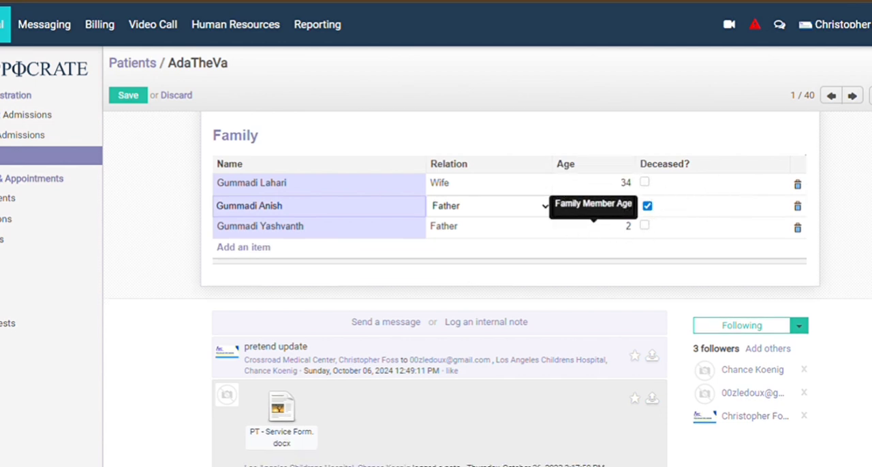
pyautogui.scroll(-1, 593, 228)
pyautogui.scroll(1, 593, 228)
pyautogui.scroll(-1, 593, 228)
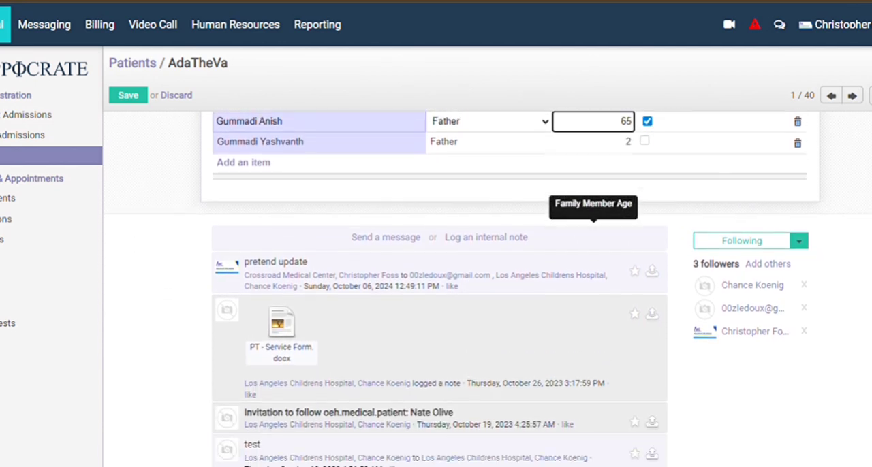
pyautogui.scroll(-3, 593, 228)
pyautogui.scroll(4, 593, 229)
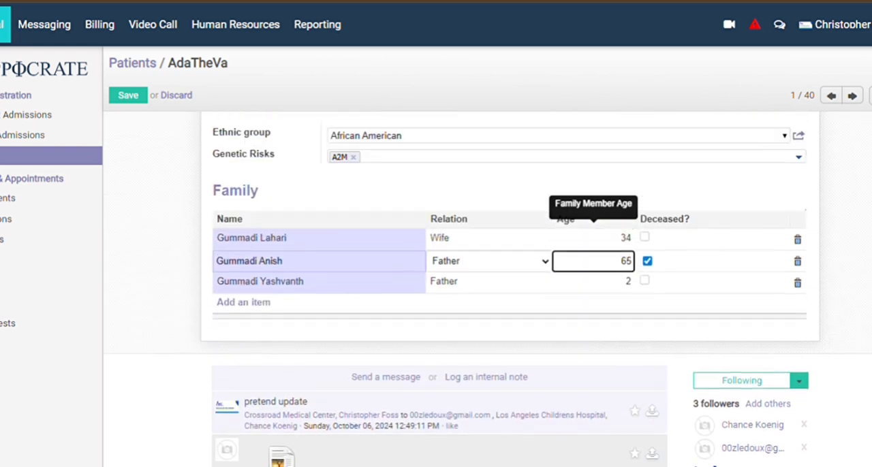
# Open the patient's Insurance information and set the insurance to Humana.
pyautogui.scroll(4, 593, 228)
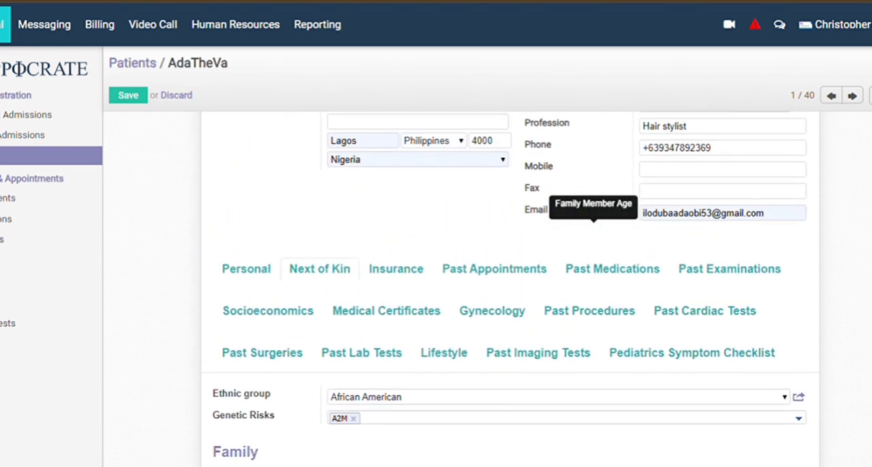
pyautogui.click(403, 289)
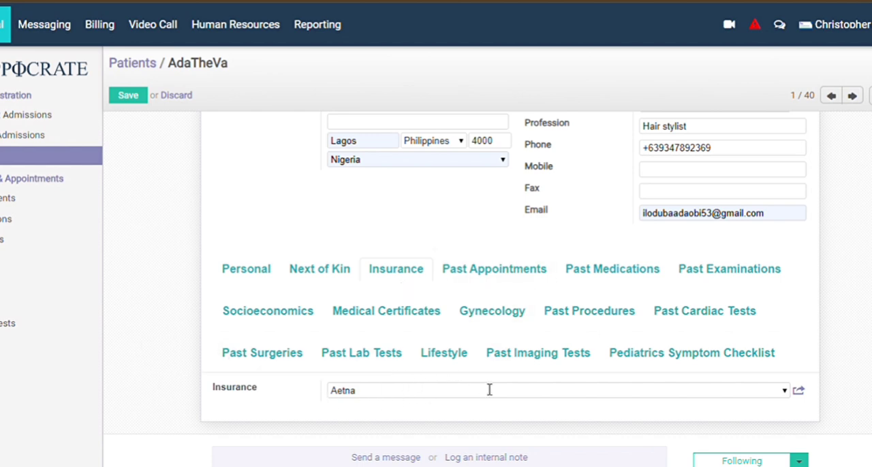
pyautogui.click(784, 392)
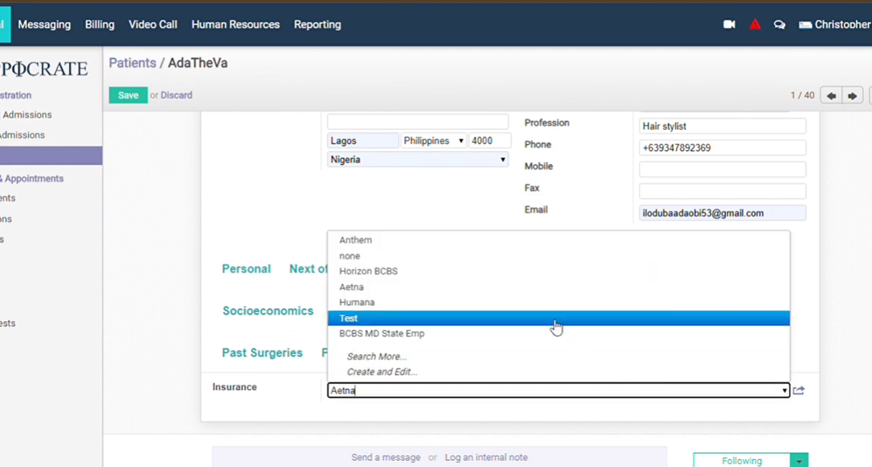
pyautogui.click(483, 312)
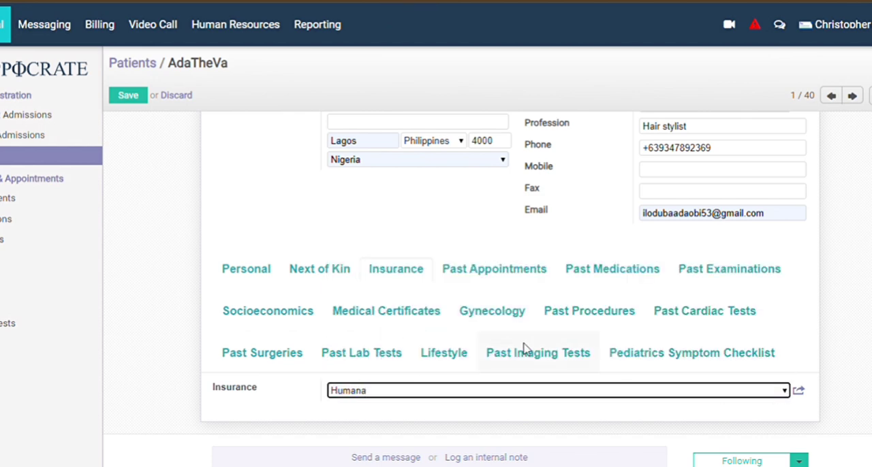
# Review the patient's Past Appointments list, including the appointment dates, health centers, urgency levels and states.
pyautogui.scroll(-3, 620, 390)
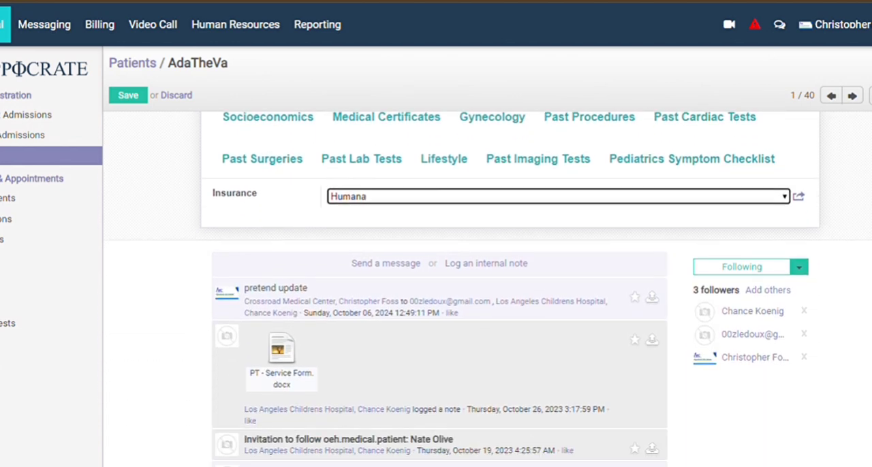
pyautogui.scroll(3, 620, 390)
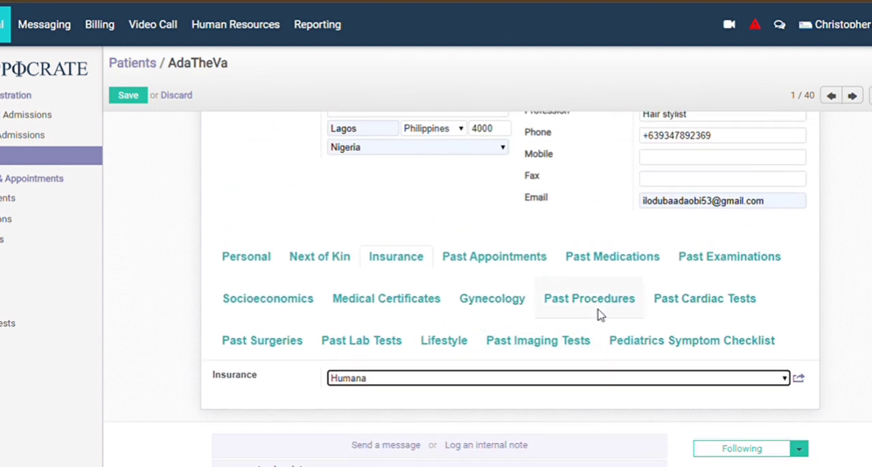
pyautogui.click(536, 265)
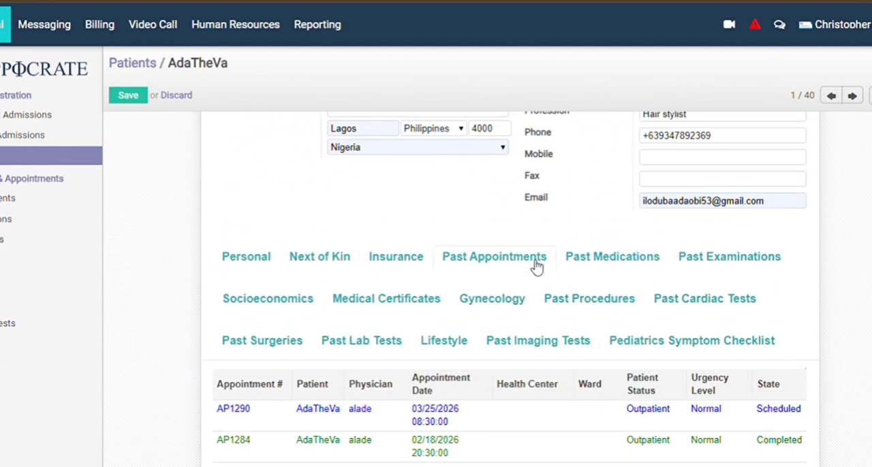
pyautogui.scroll(-3, 537, 266)
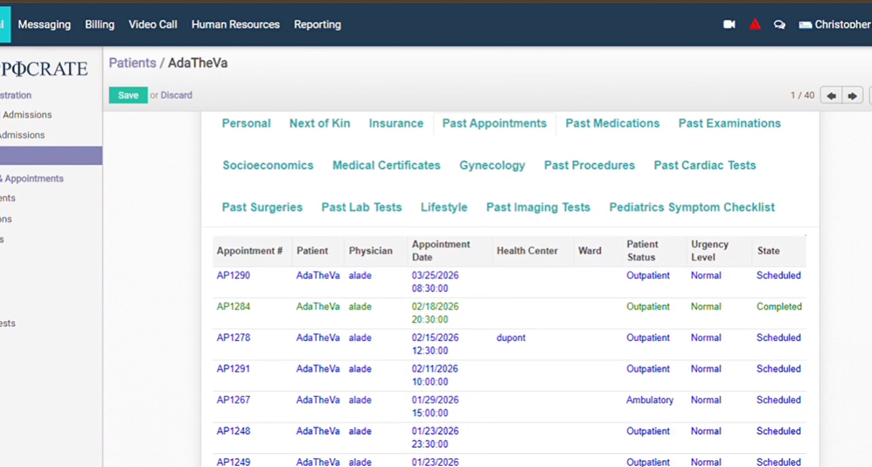
pyautogui.scroll(-2, 537, 266)
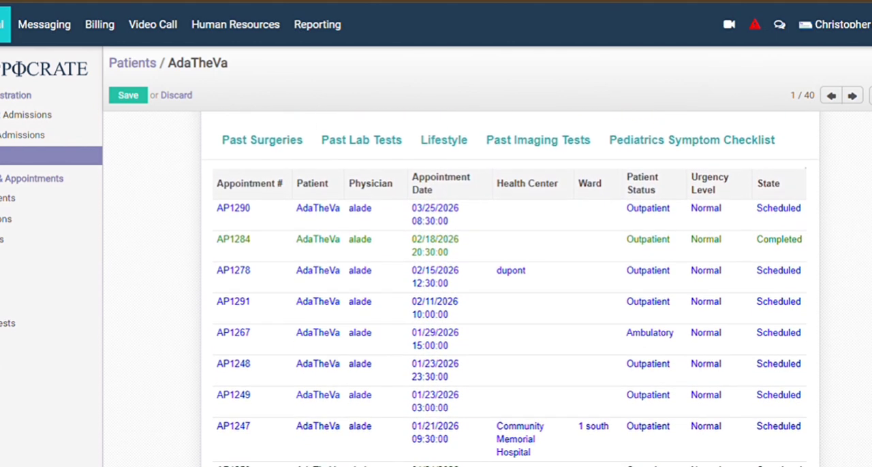
pyautogui.scroll(-2, 537, 265)
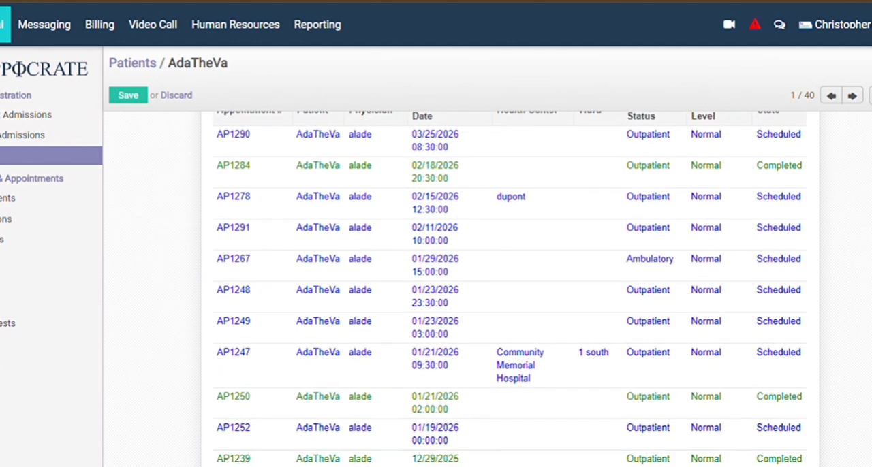
pyautogui.scroll(-4, 536, 266)
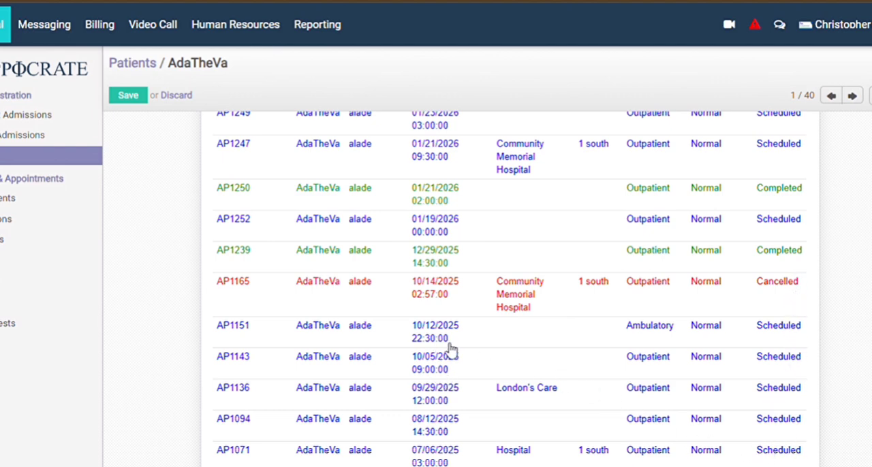
pyautogui.scroll(5, 510, 295)
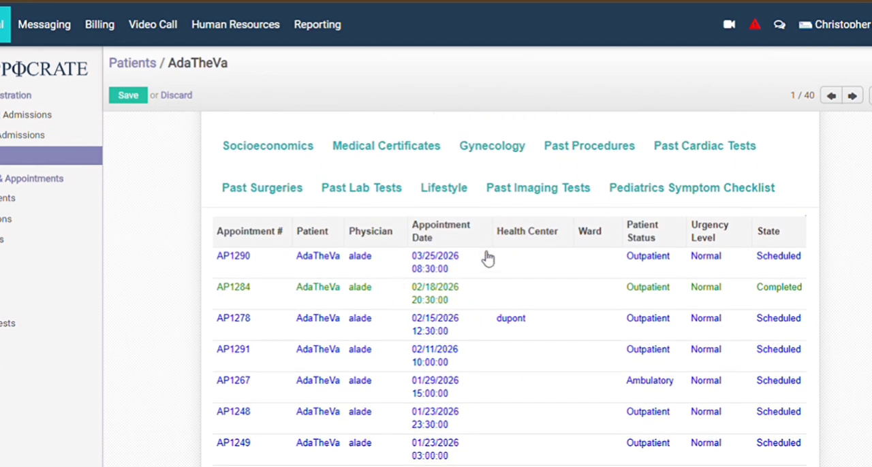
pyautogui.scroll(3, 661, 269)
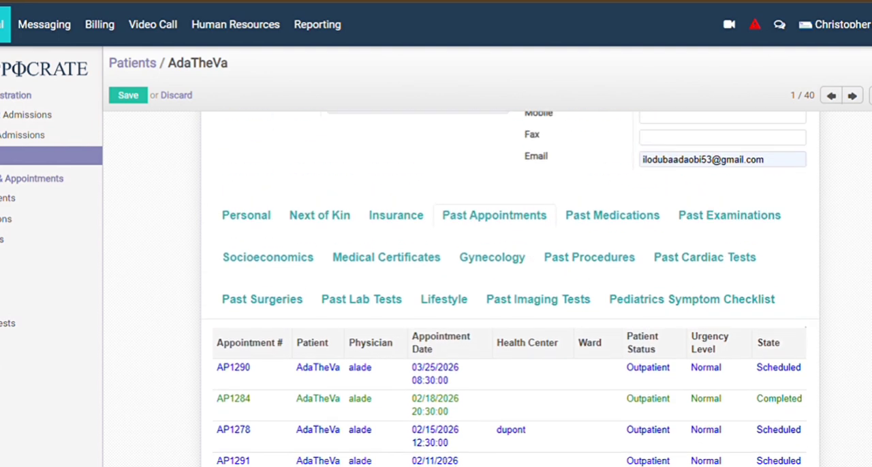
# Review the patient's Past Medications, including the medicines, doses, frequencies and treatment durations.
pyautogui.click(649, 218)
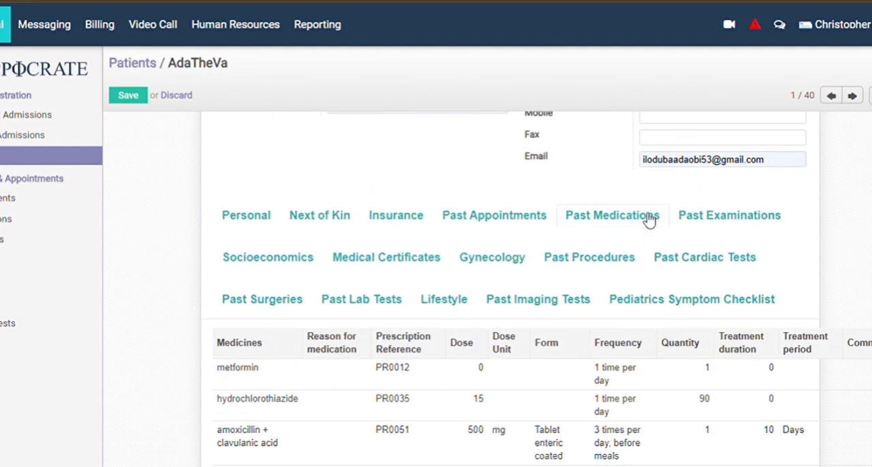
pyautogui.scroll(-3, 510, 286)
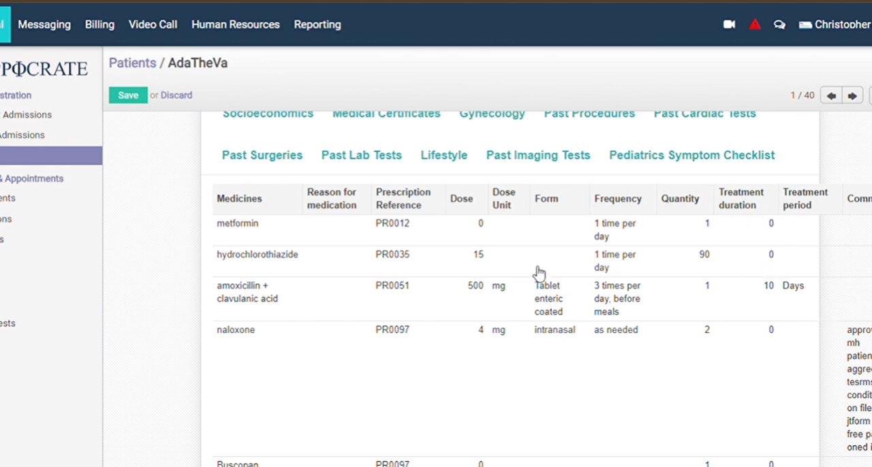
pyautogui.scroll(5, 538, 273)
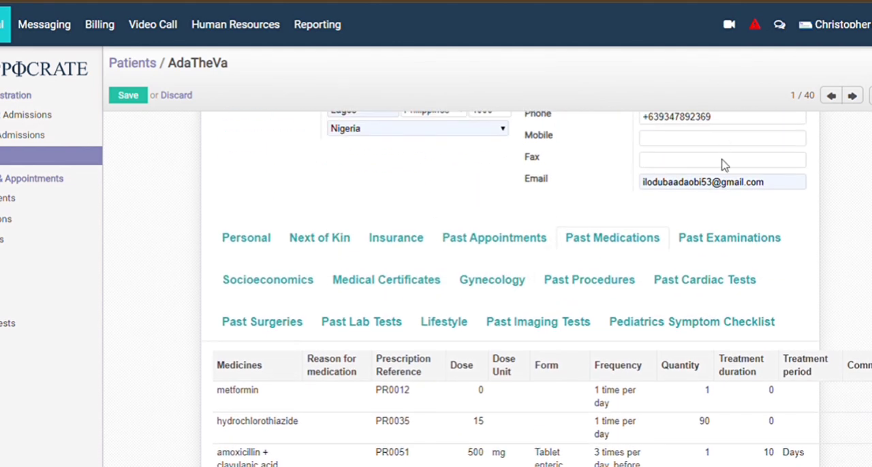
# Review the patient's Past Examinations with their dates, diagnoses and states, and recheck the demographic details above the record sections.
pyautogui.click(742, 239)
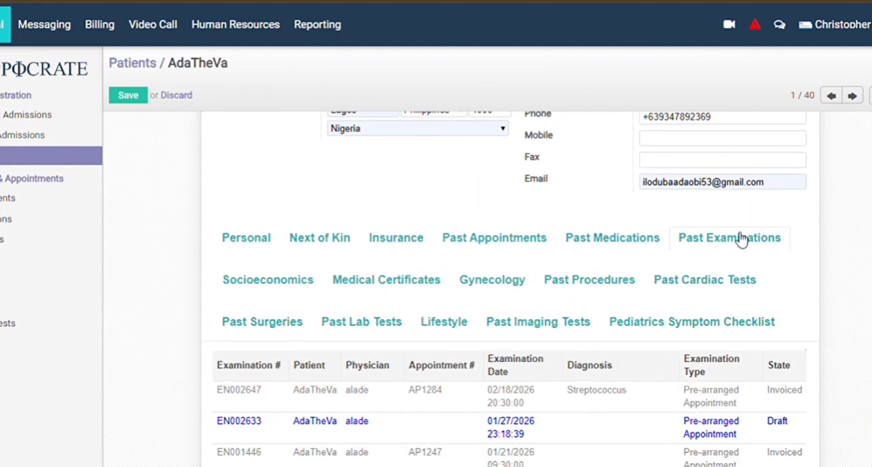
pyautogui.scroll(-5, 741, 239)
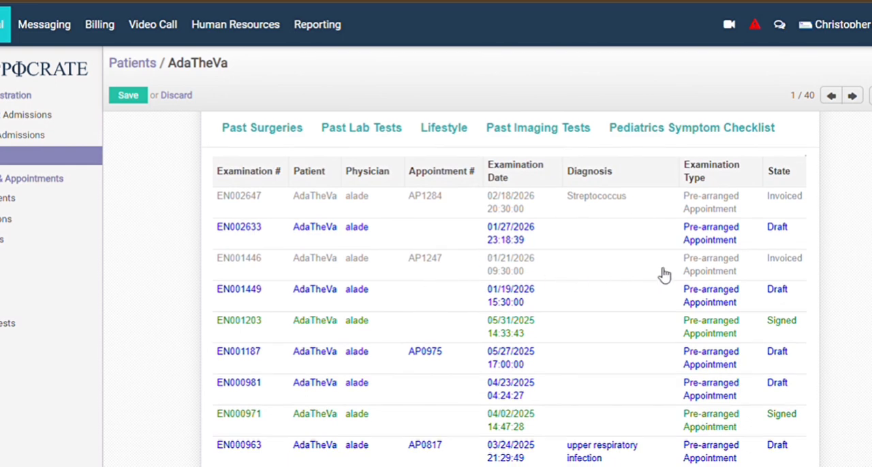
pyautogui.scroll(-5, 439, 328)
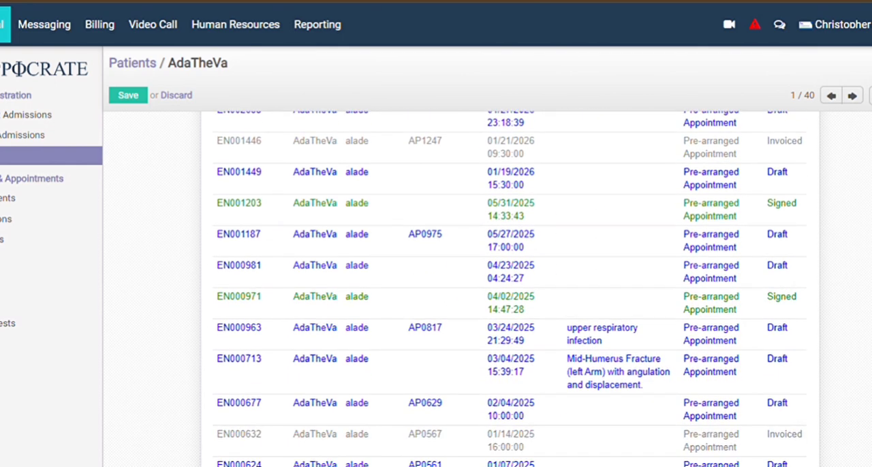
pyautogui.scroll(-5, 504, 286)
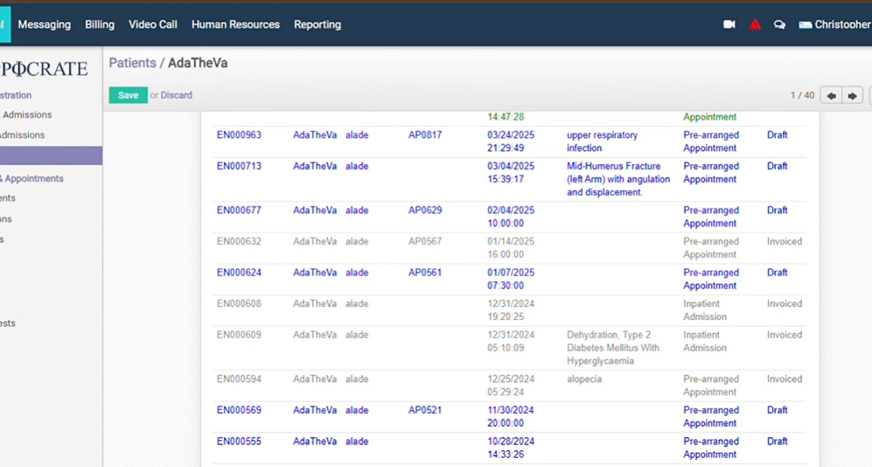
pyautogui.scroll(-1, 504, 286)
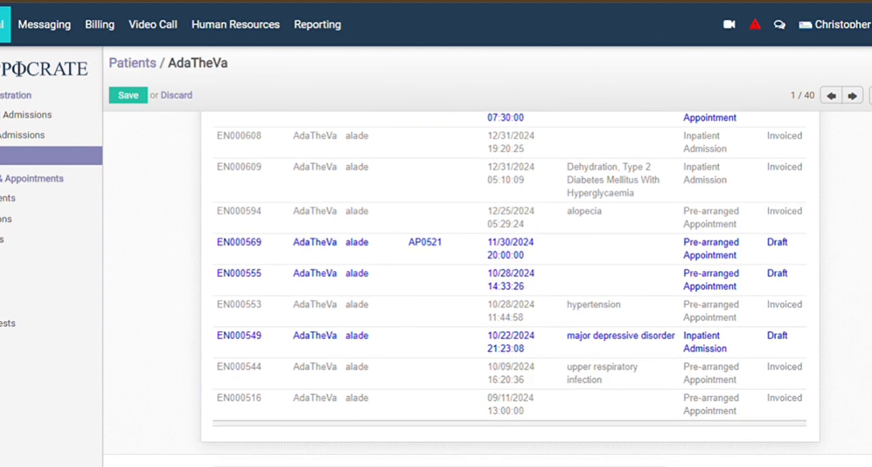
pyautogui.scroll(-1, 504, 286)
pyautogui.scroll(8, 504, 286)
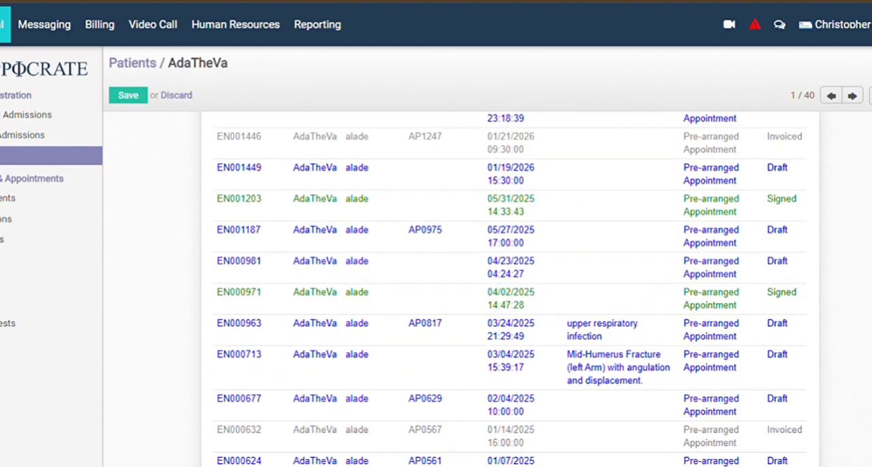
pyautogui.scroll(7, 504, 286)
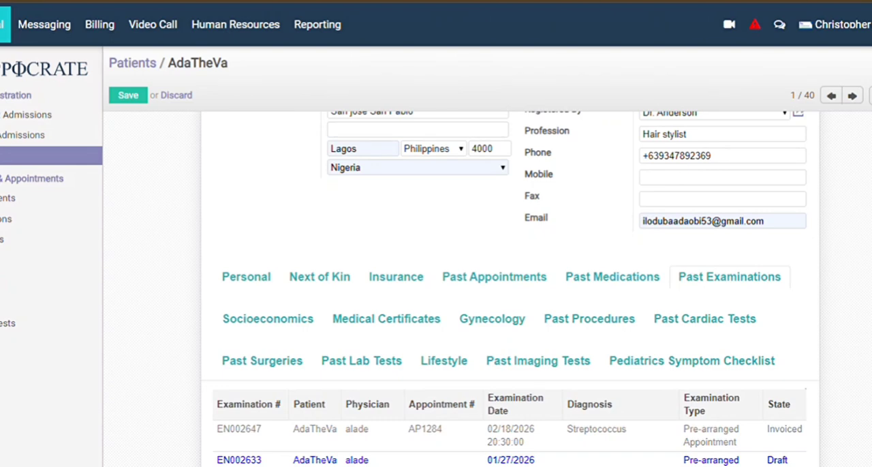
pyautogui.scroll(3, 504, 286)
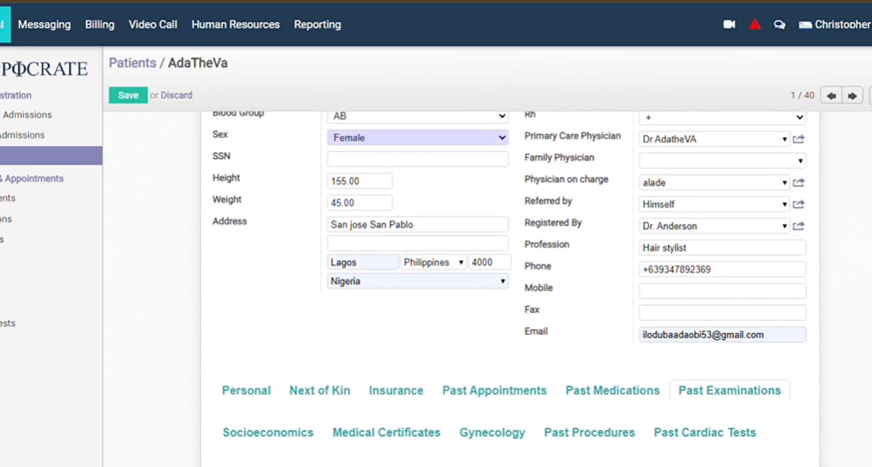
pyautogui.scroll(1, 504, 286)
pyautogui.scroll(1, 504, 286)
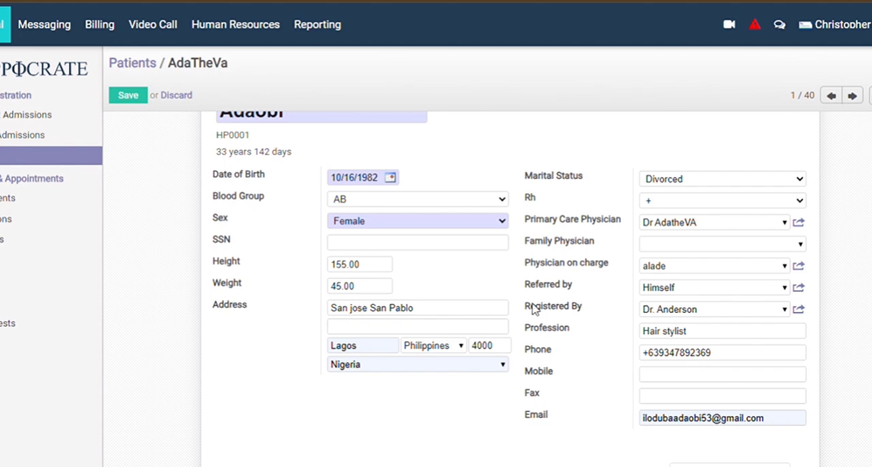
pyautogui.scroll(-4, 602, 353)
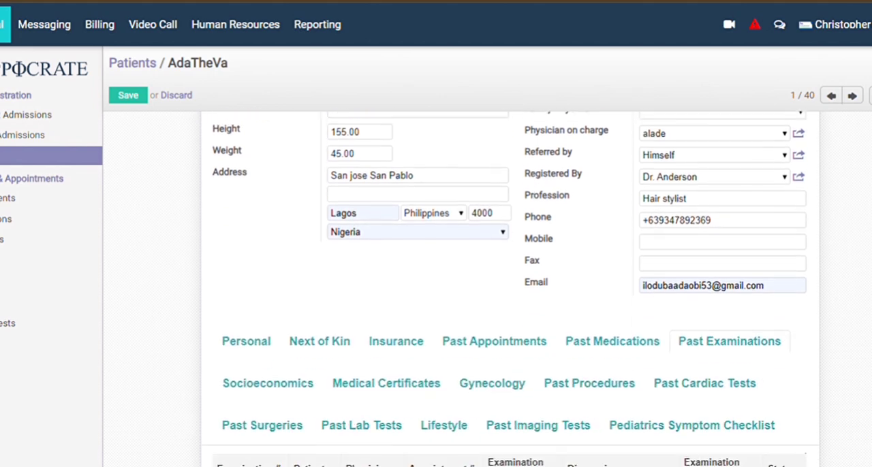
# Look through the Past Examinations table, including the appointment numbers, examination dates, types and states.
pyautogui.scroll(-1, 519, 289)
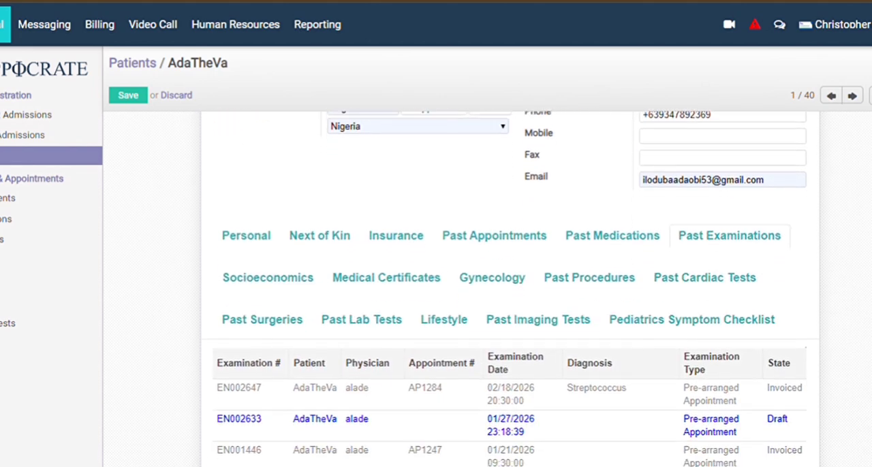
pyautogui.scroll(-1, 510, 289)
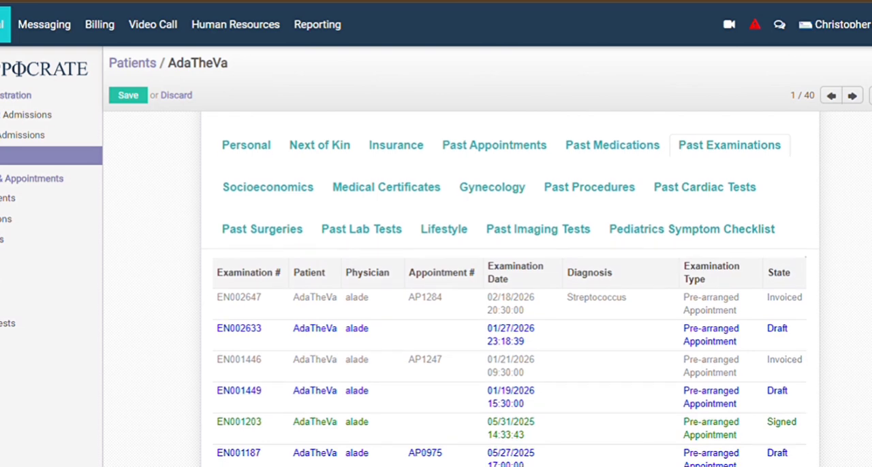
pyautogui.scroll(3, 510, 289)
pyautogui.scroll(1, 511, 289)
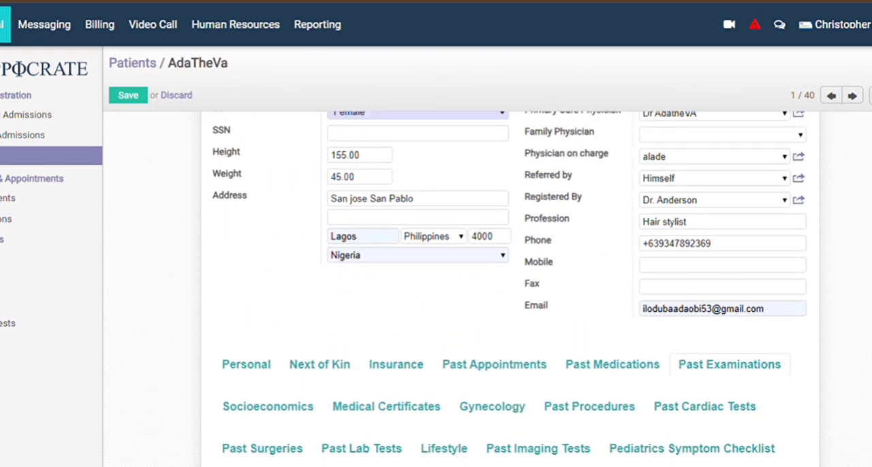
# Open the patient's Socioeconomics information and set the socioeconomic level to Lower-middle.
pyautogui.click(292, 414)
pyautogui.scroll(-5, 292, 415)
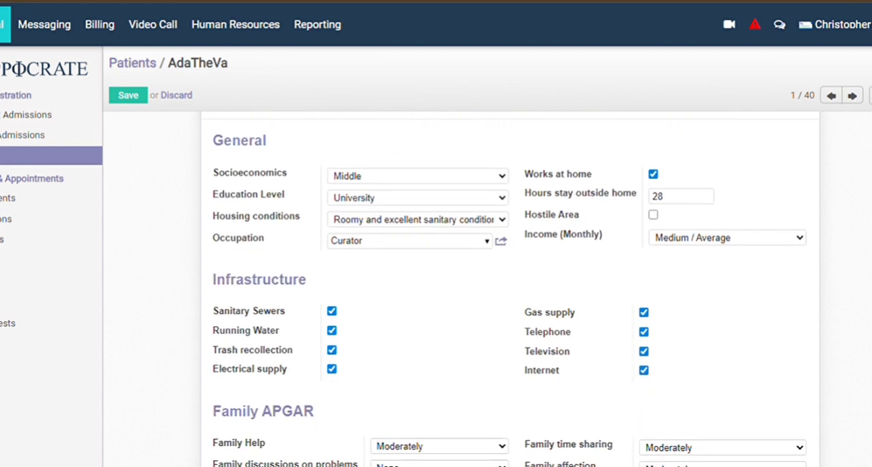
pyautogui.scroll(-1, 509, 293)
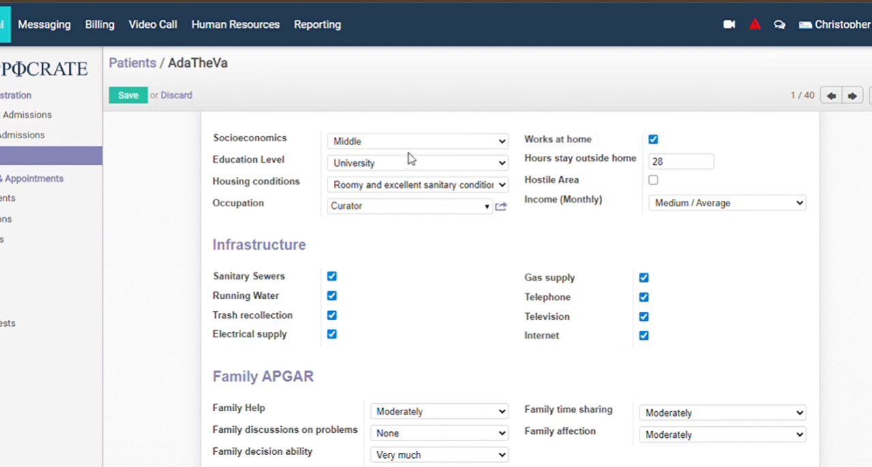
pyautogui.click(429, 205)
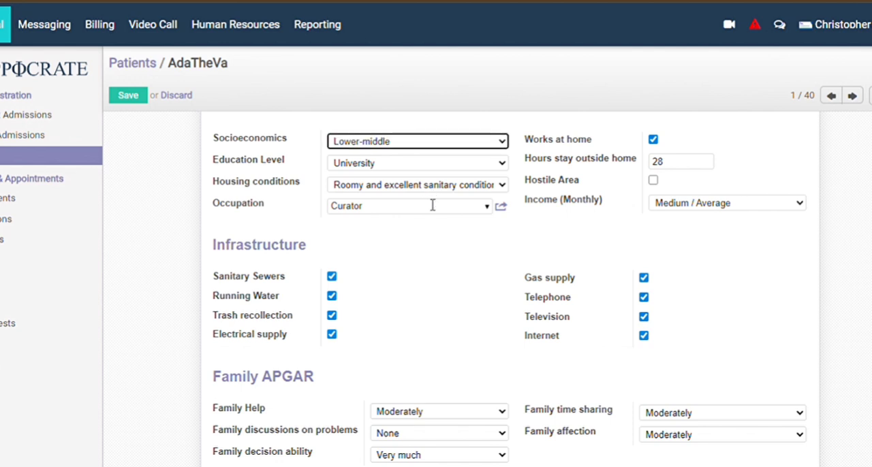
# Select University as the education level and set the housing conditions to the comfortable, good sanitary conditions option.
pyautogui.click(497, 159)
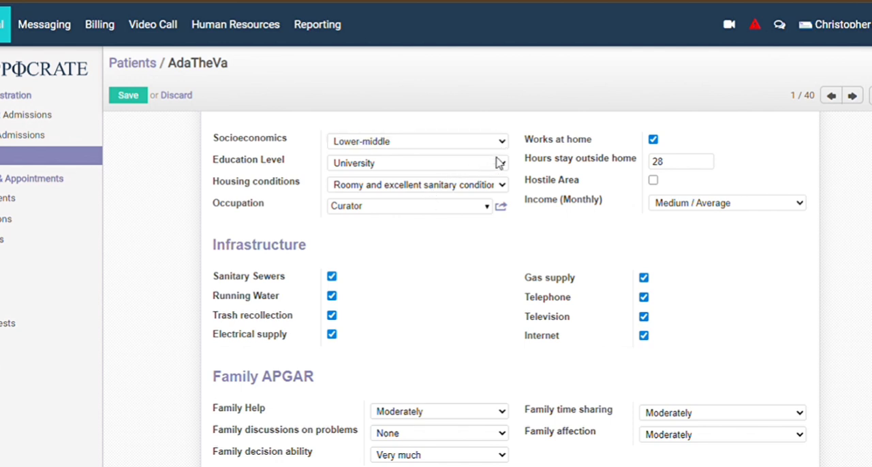
pyautogui.click(422, 284)
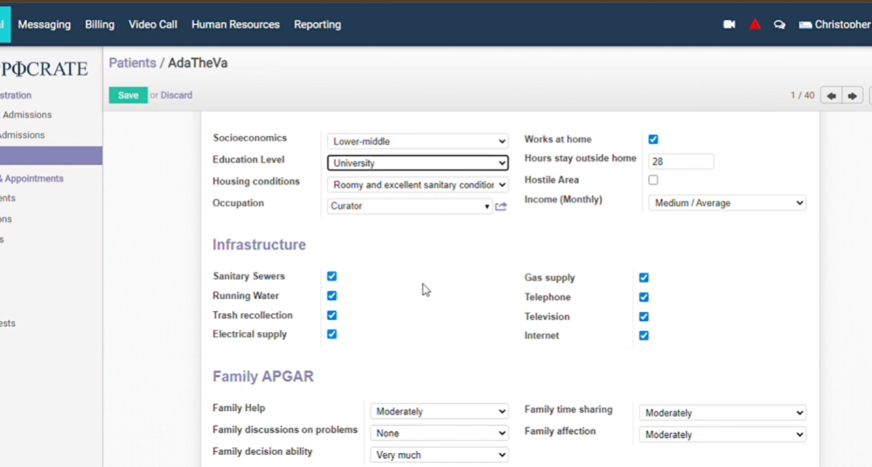
pyautogui.click(502, 186)
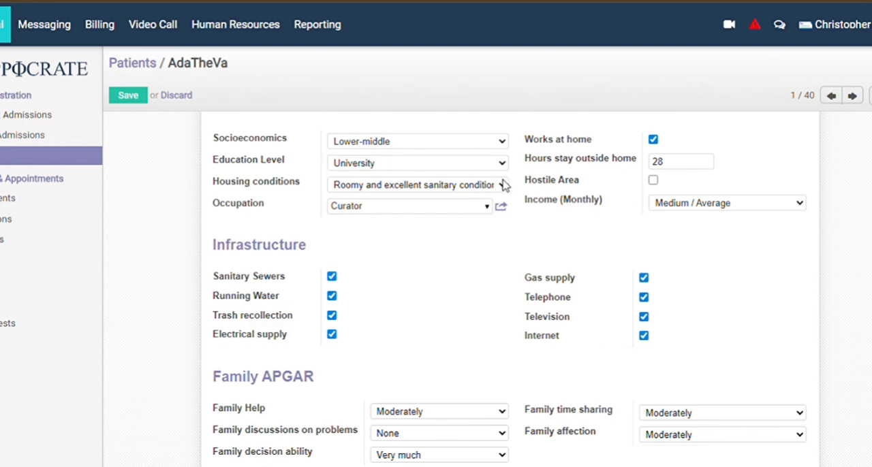
pyautogui.click(460, 259)
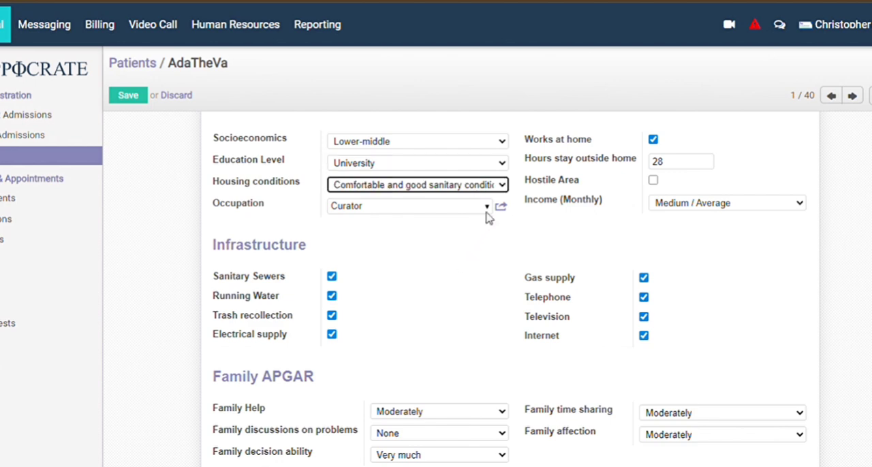
# Try to find Hair stylist in the full occupation list, searching by code, and close the search.
pyautogui.click(486, 209)
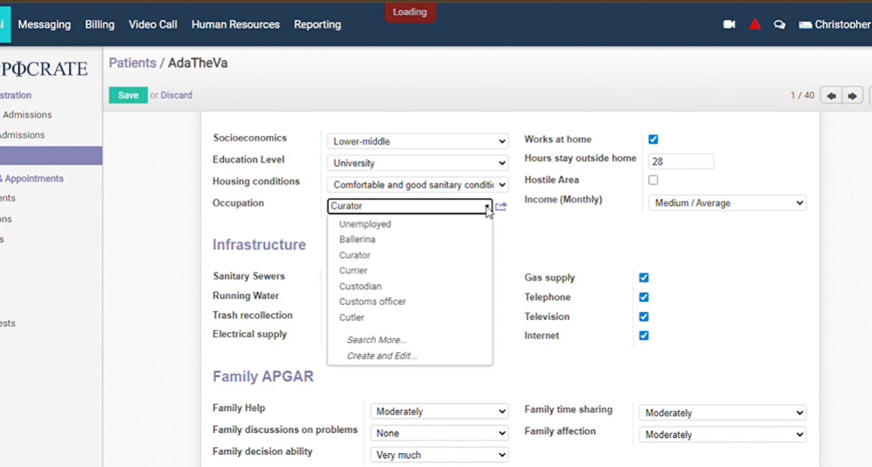
pyautogui.click(422, 340)
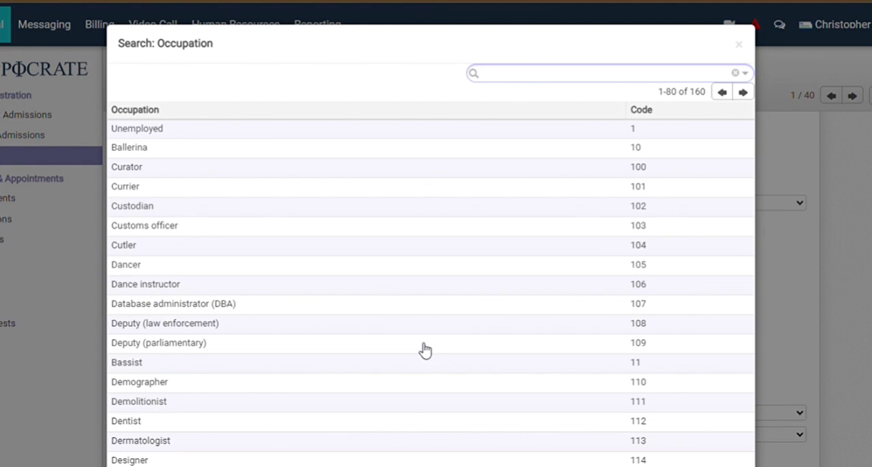
pyautogui.write('Hair stylist')
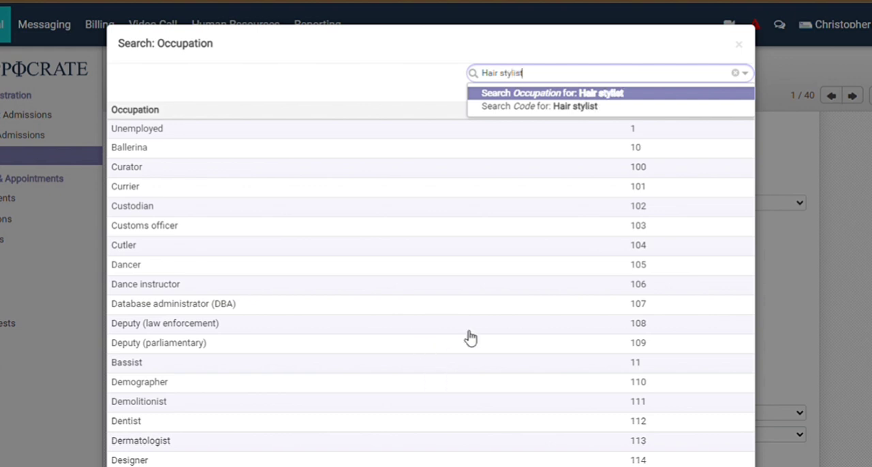
pyautogui.click(581, 110)
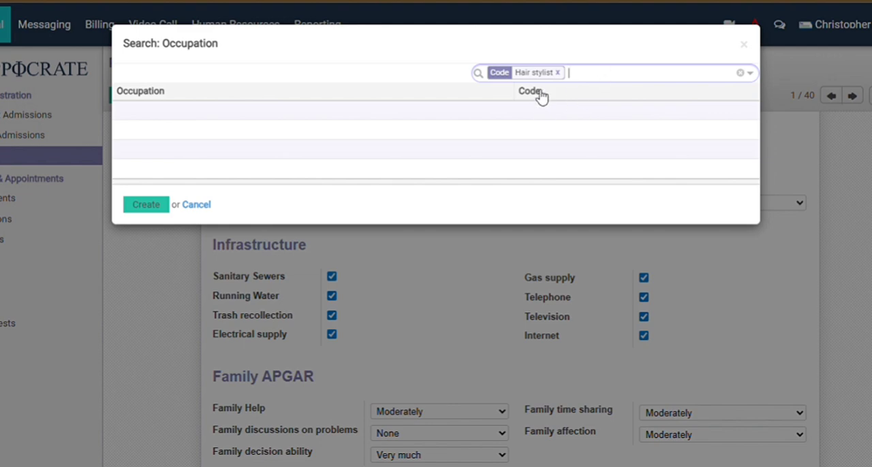
pyautogui.click(748, 45)
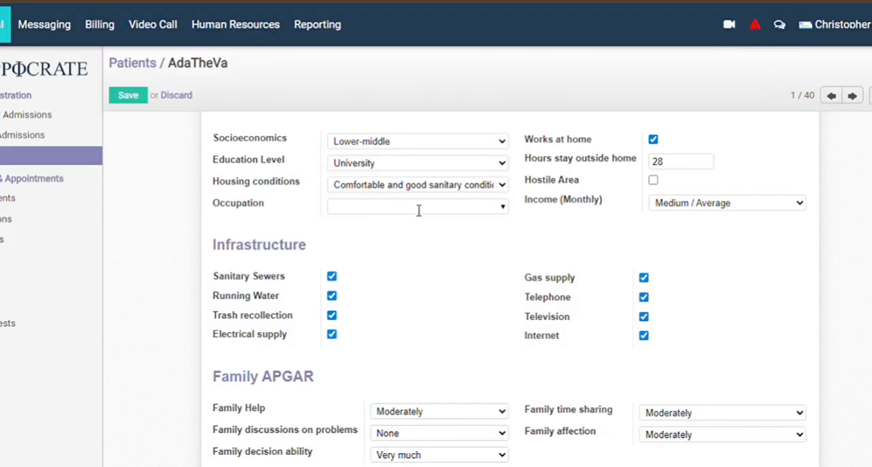
# Set the patient's occupation to Unemployed and select Medium / Average as the monthly income.
pyautogui.click(428, 212)
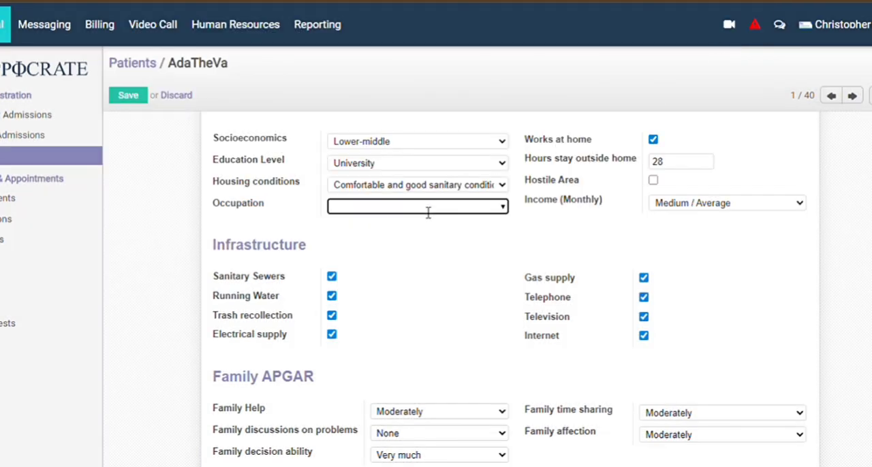
pyautogui.click(502, 208)
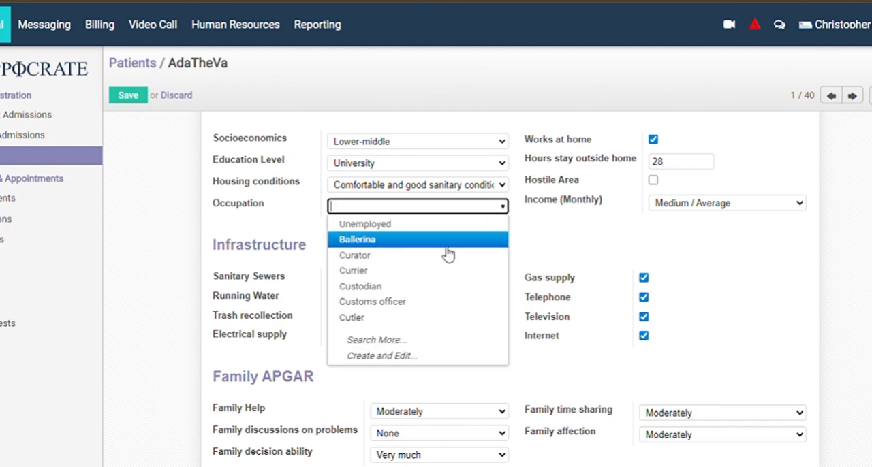
pyautogui.scroll(-1, 417, 356)
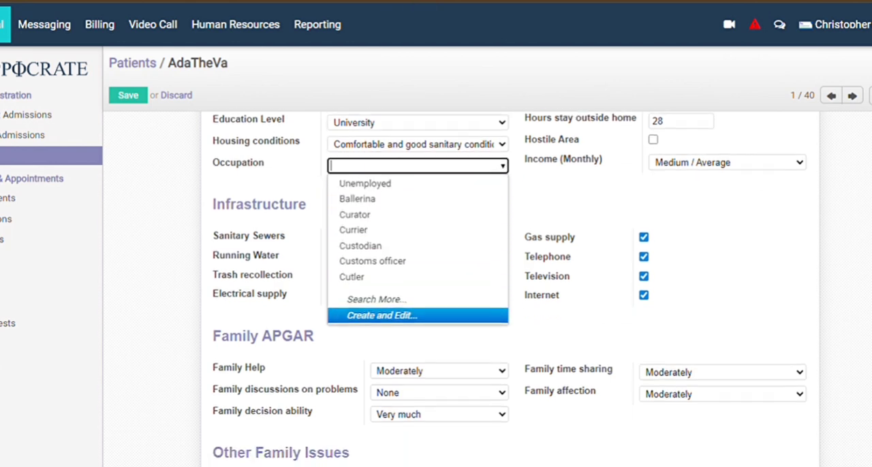
pyautogui.scroll(2, 417, 356)
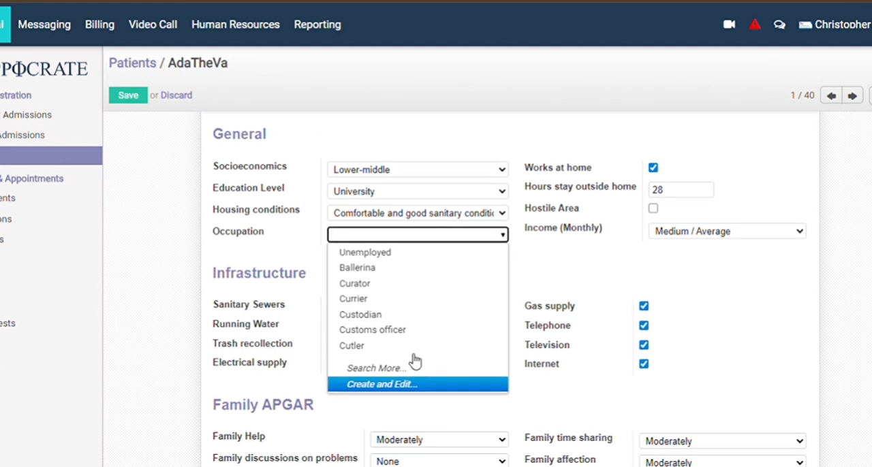
pyautogui.click(383, 262)
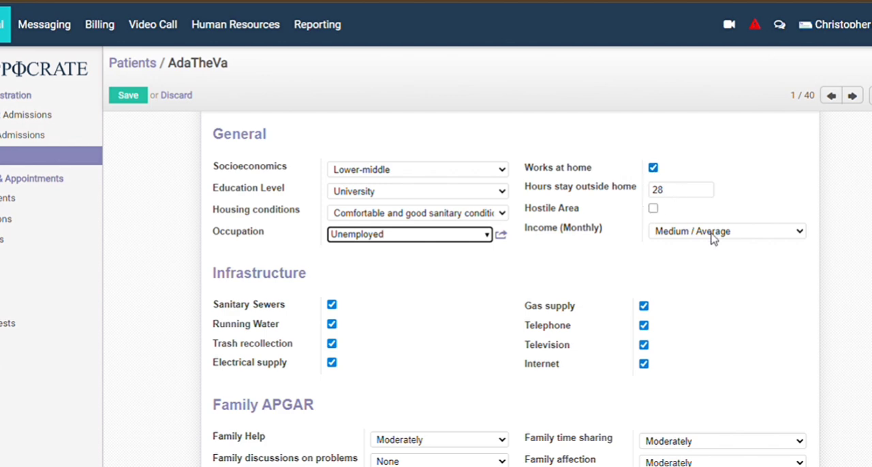
pyautogui.click(793, 230)
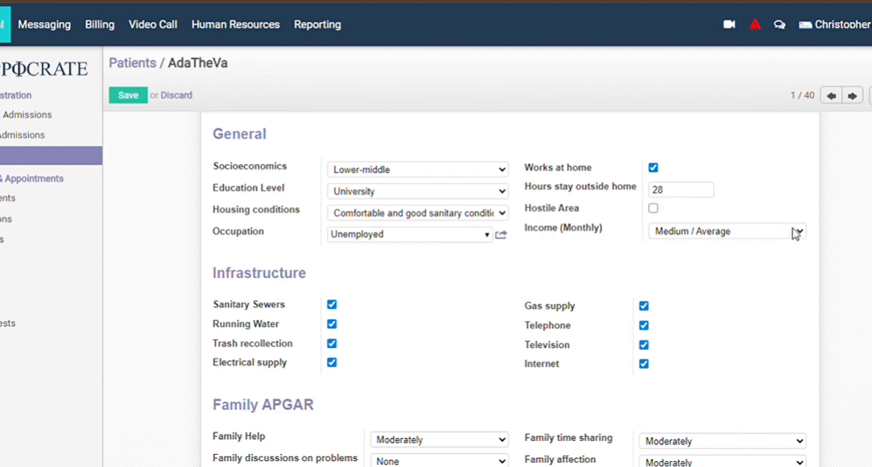
pyautogui.click(758, 281)
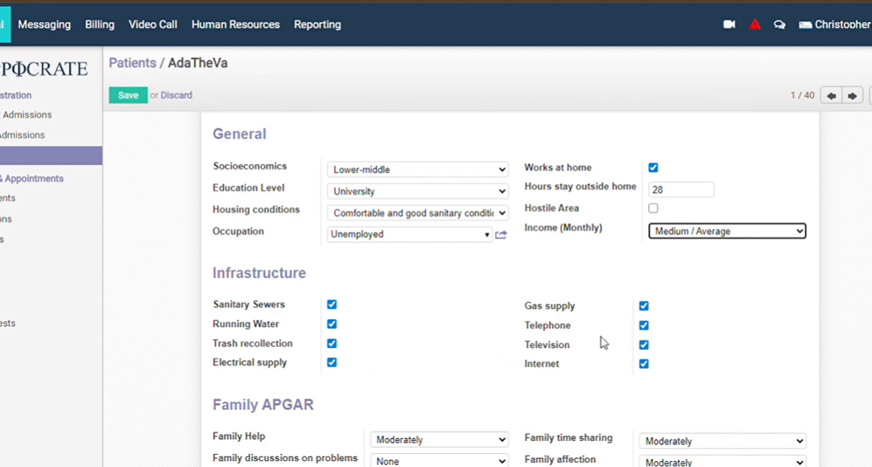
# Set family discussions on problems, family decision ability and family time sharing to Moderately under Family APGAR.
pyautogui.scroll(-2, 594, 391)
pyautogui.scroll(-2, 510, 286)
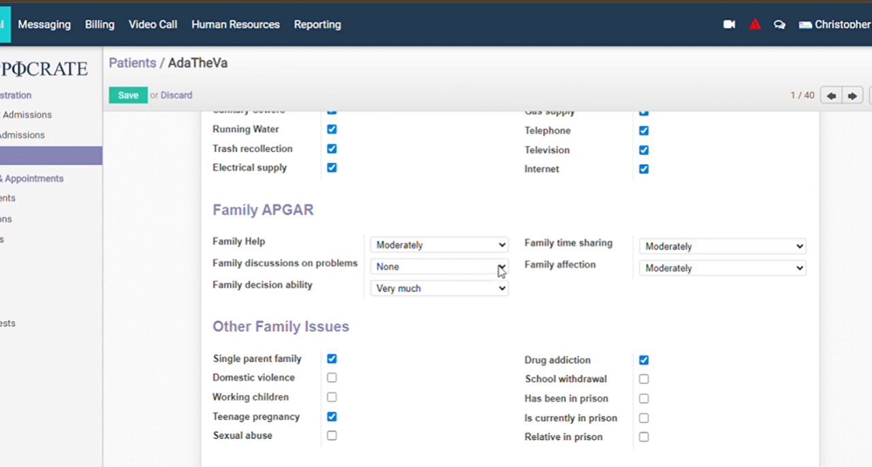
pyautogui.click(460, 315)
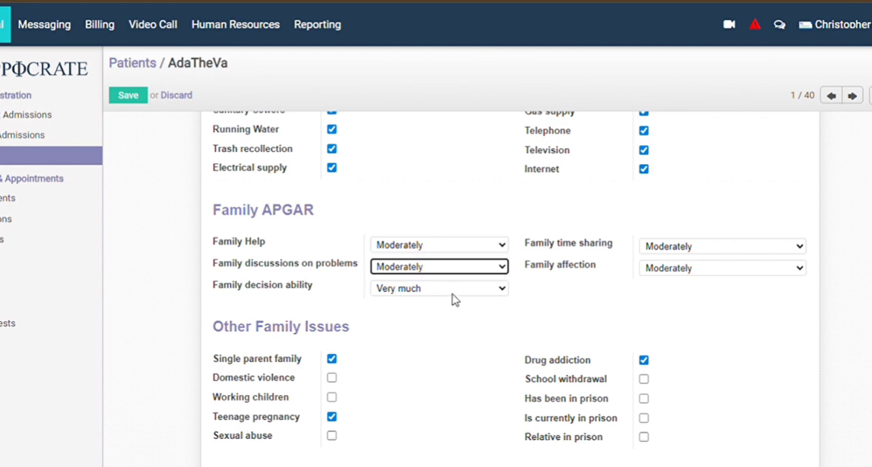
pyautogui.click(502, 292)
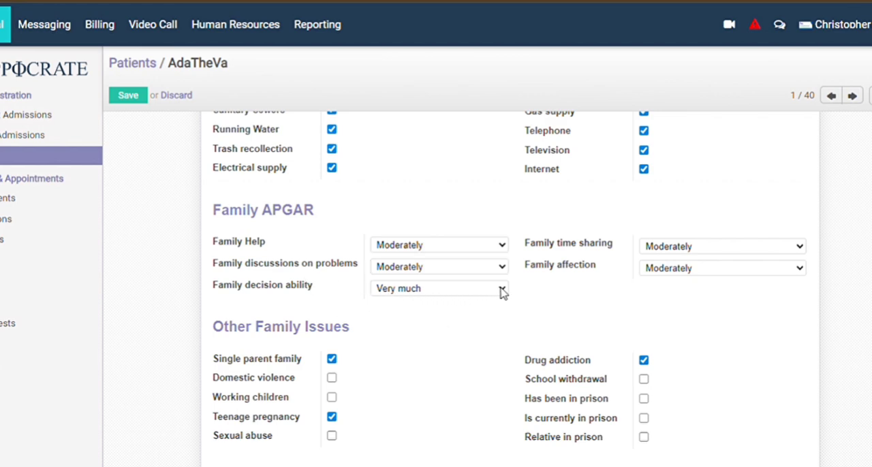
pyautogui.click(454, 350)
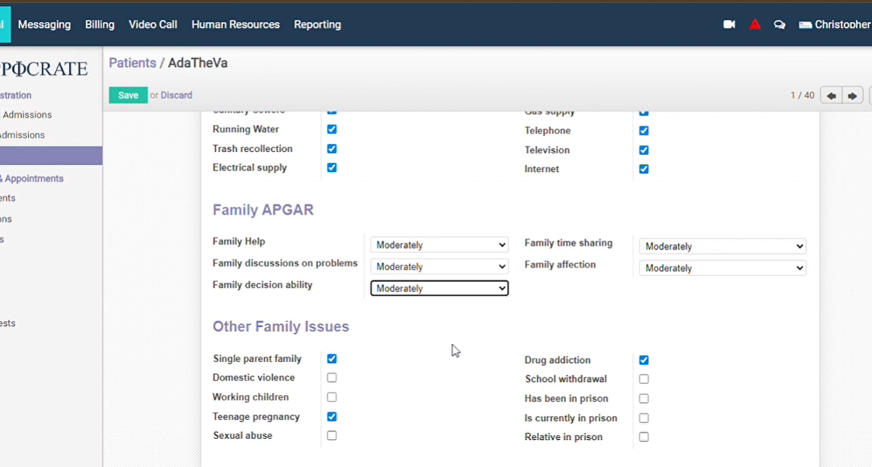
pyautogui.click(805, 251)
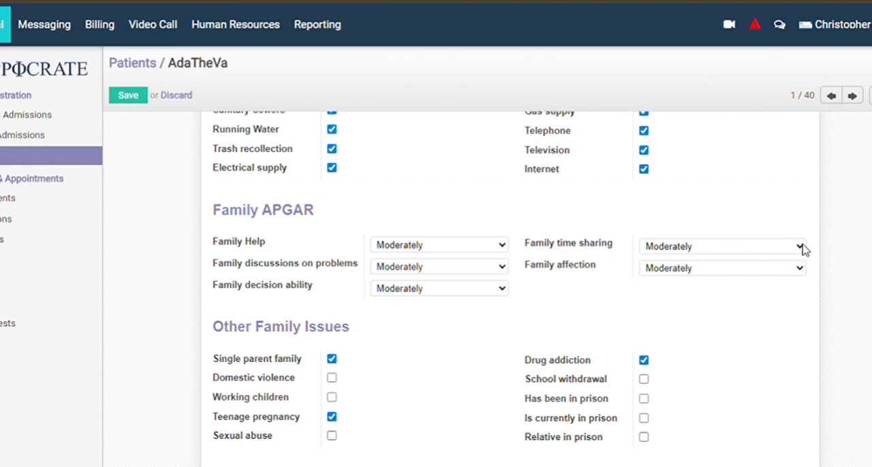
pyautogui.click(758, 303)
# Under Other Family Issues, unmark Teenage pregnancy and mark Relative in prison.
pyautogui.scroll(-3, 577, 372)
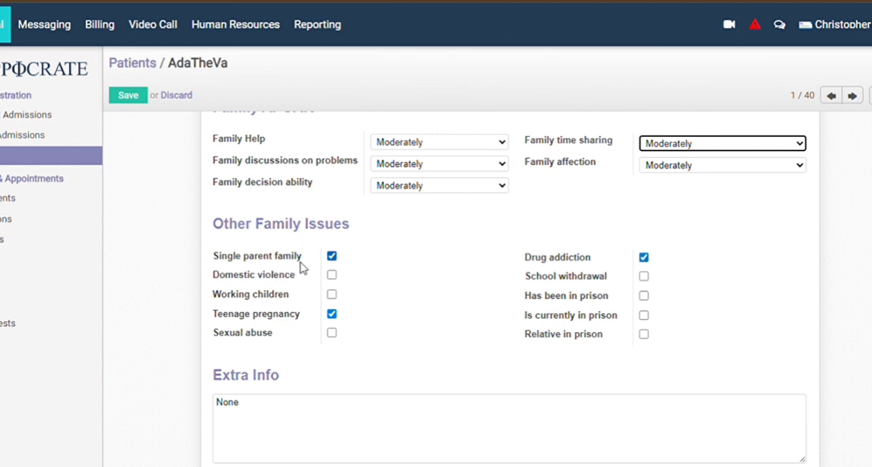
pyautogui.click(332, 314)
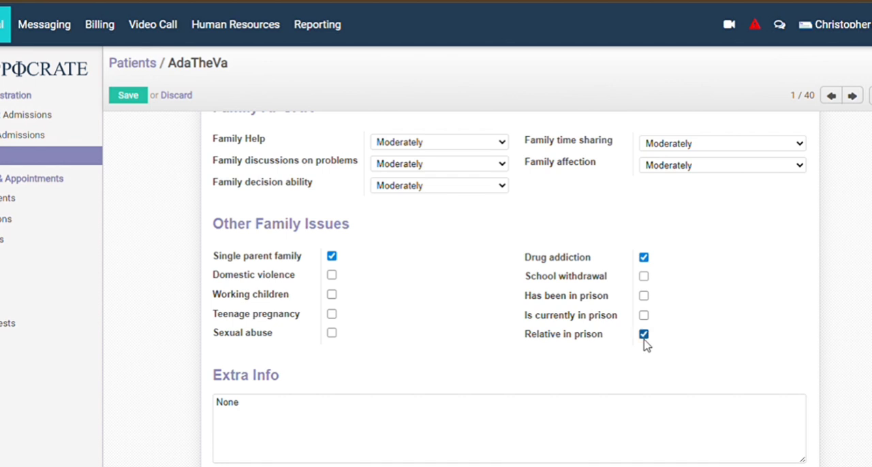
pyautogui.scroll(-5, 645, 344)
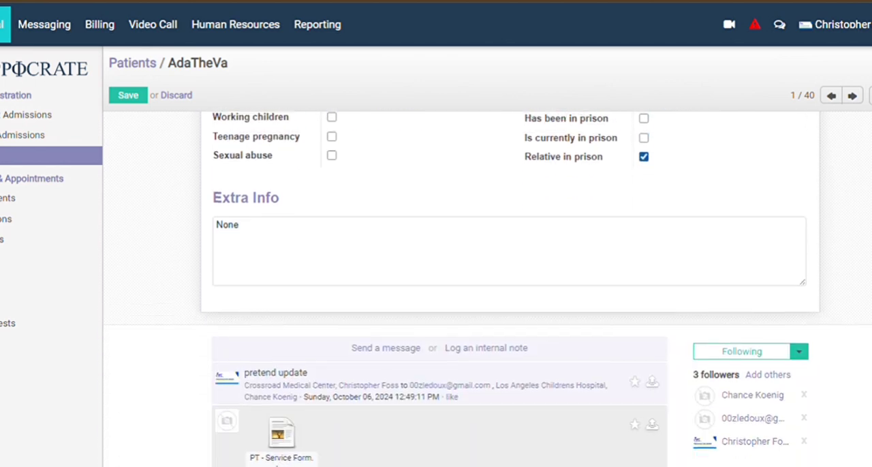
# Open the patient's Medical Certificates and check the list for issued certificates.
pyautogui.scroll(20, 510, 289)
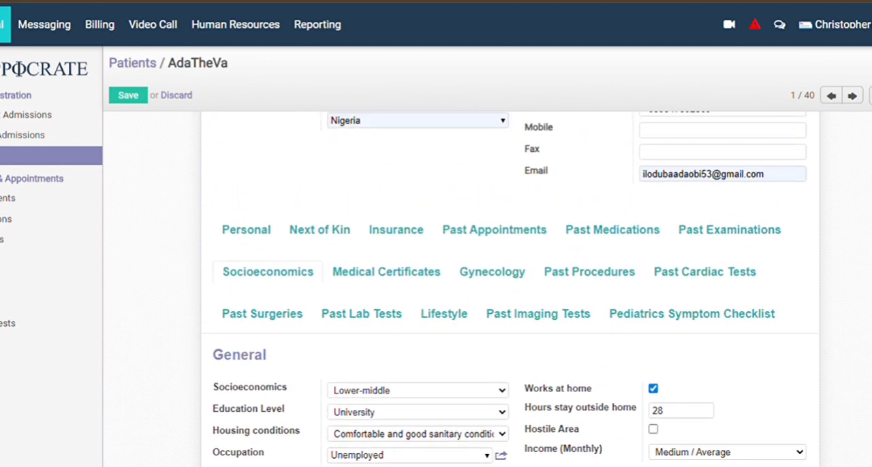
pyautogui.click(412, 278)
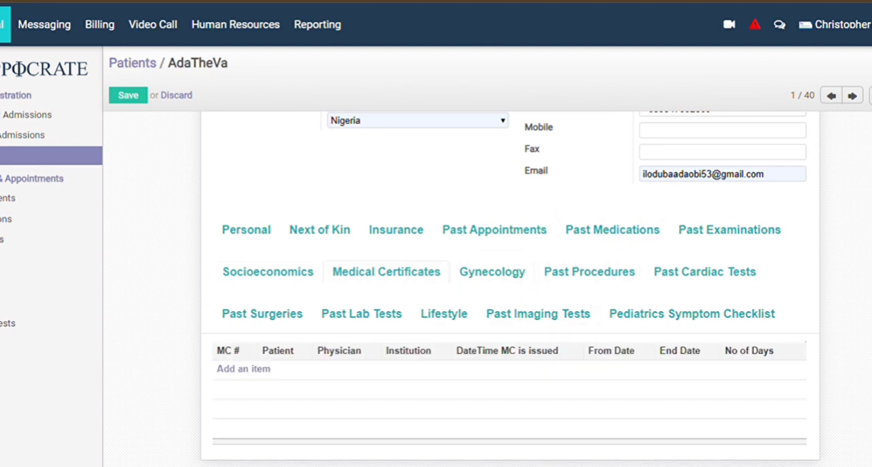
pyautogui.scroll(-4, 424, 262)
pyautogui.scroll(5, 424, 261)
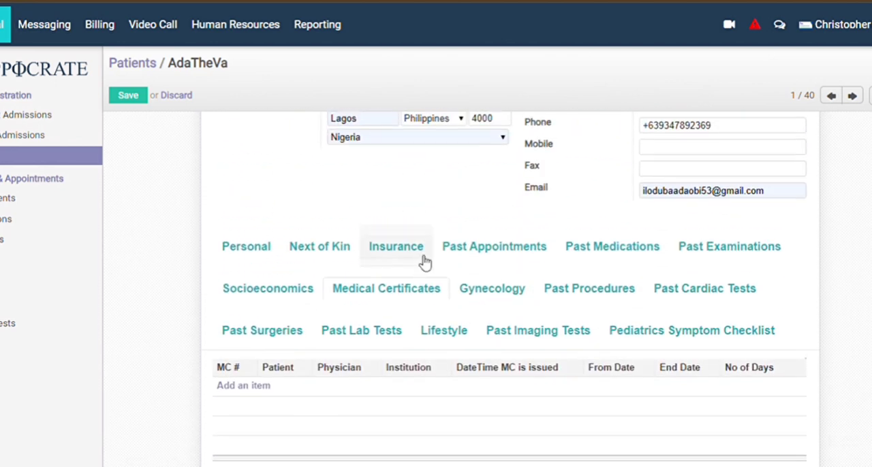
# Open the patient's Gynecology details and set the menarche age to 9.
pyautogui.click(500, 295)
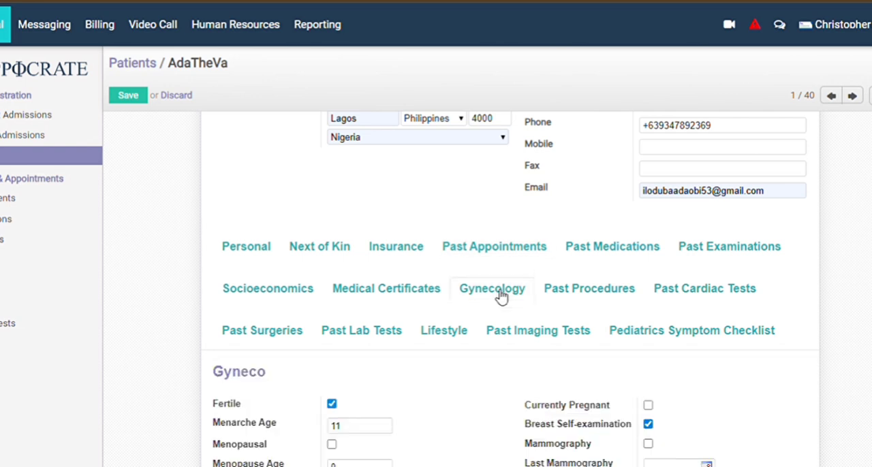
pyautogui.scroll(-4, 500, 295)
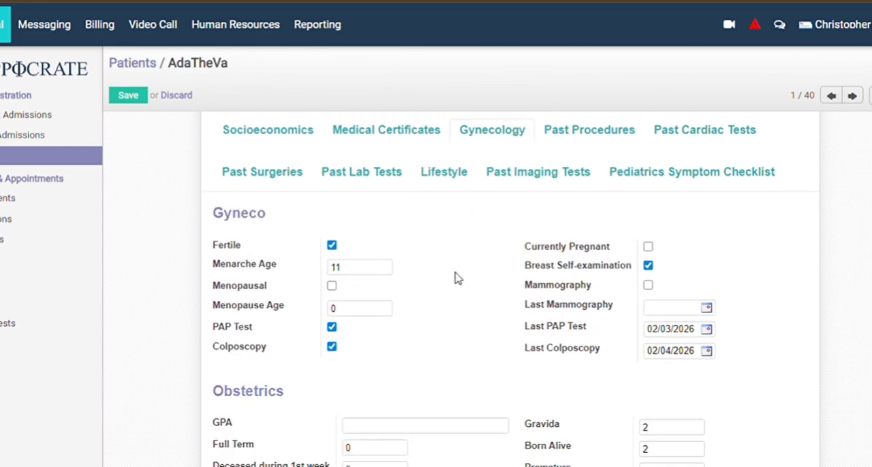
pyautogui.click(347, 271)
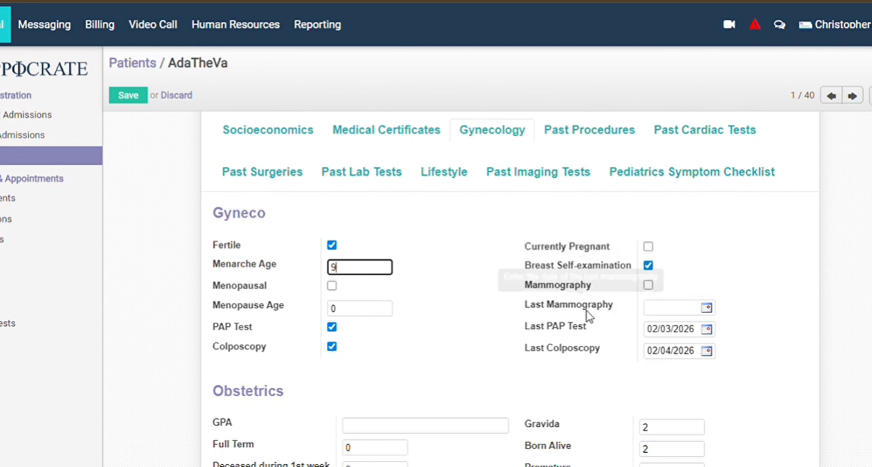
# Set the last PAP test date to 02/06/2026 and the last colposcopy date to 02/12/2026.
pyautogui.click(712, 333)
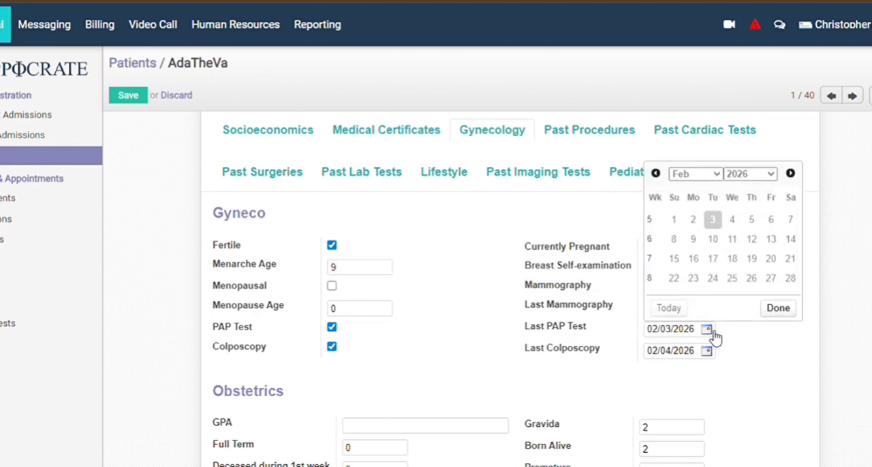
pyautogui.click(774, 222)
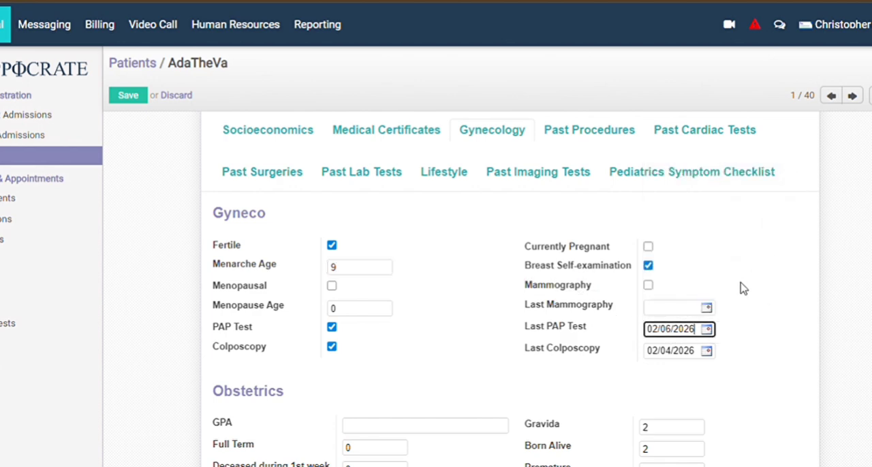
pyautogui.click(708, 351)
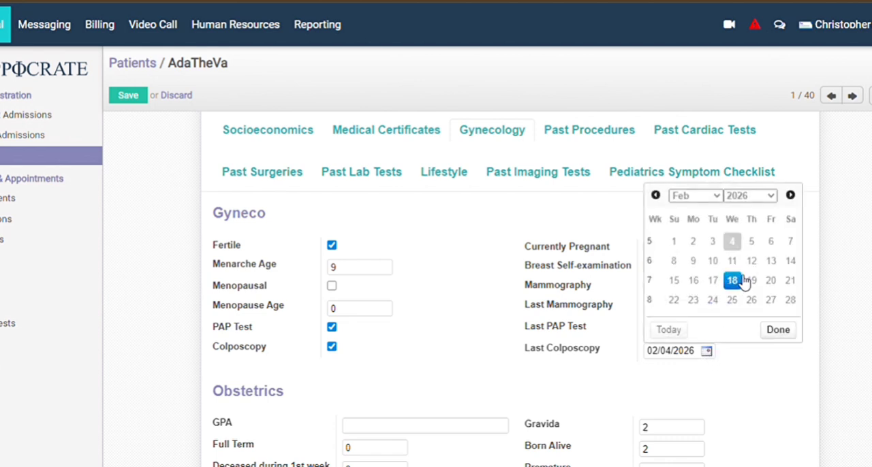
pyautogui.click(763, 265)
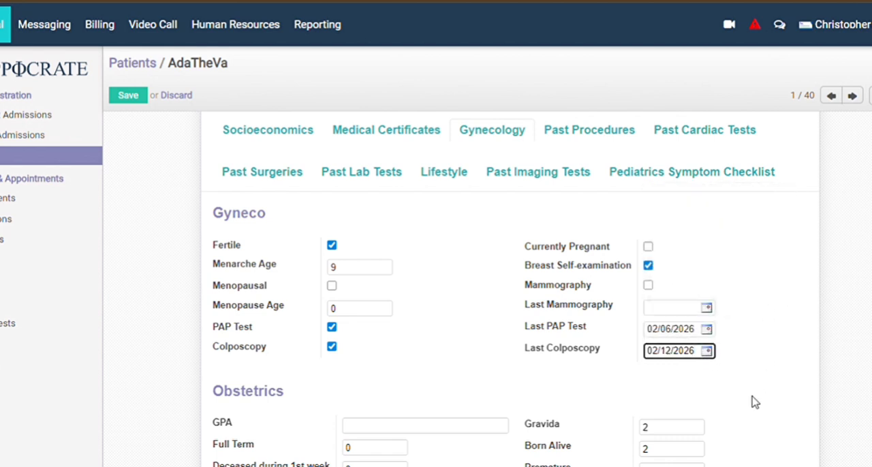
# Review the patient's obstetrics details and the lists of past procedures, past cardiac tests and past surgeries.
pyautogui.scroll(-2, 740, 411)
pyautogui.scroll(-2, 510, 290)
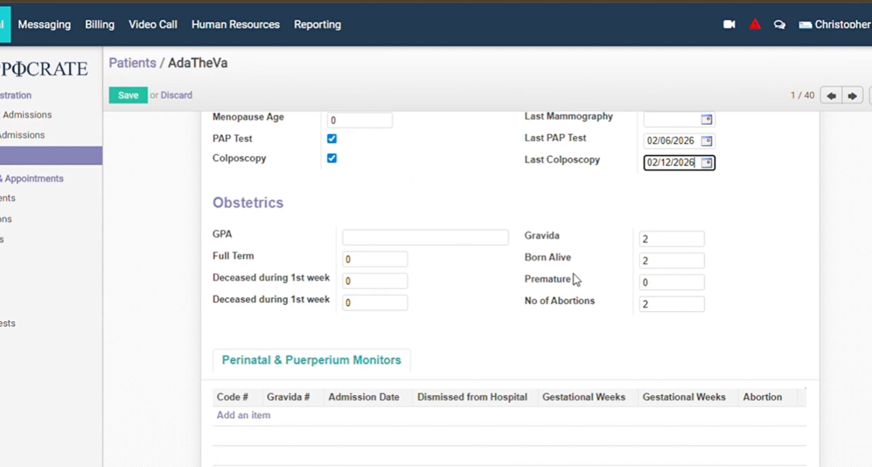
pyautogui.scroll(-3, 670, 326)
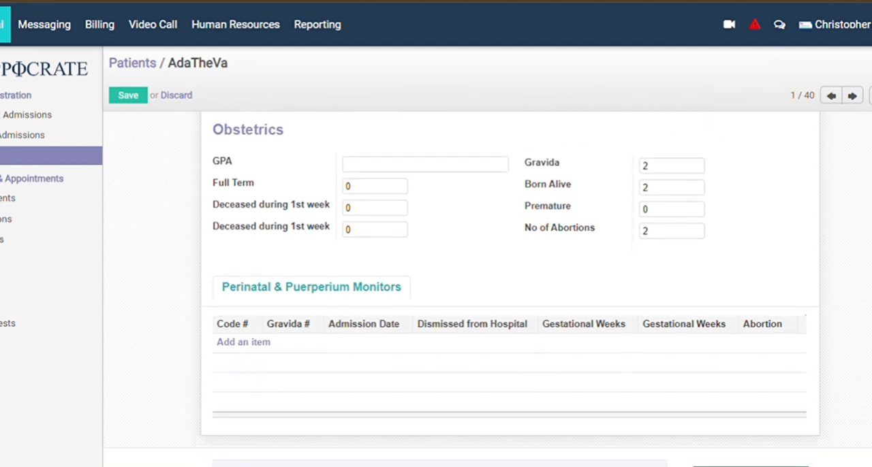
pyautogui.scroll(10, 509, 286)
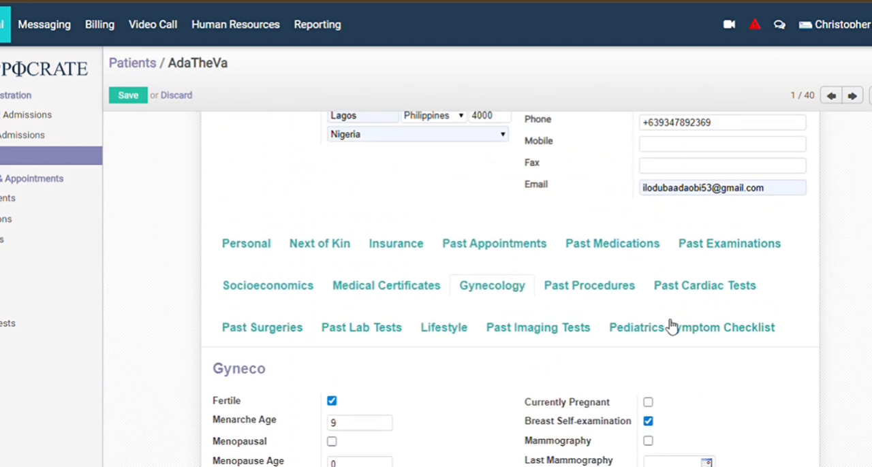
pyautogui.click(607, 287)
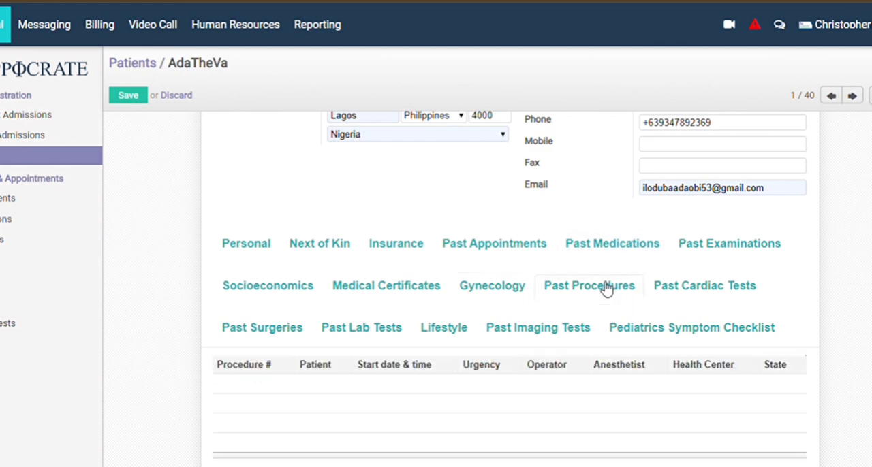
pyautogui.click(710, 293)
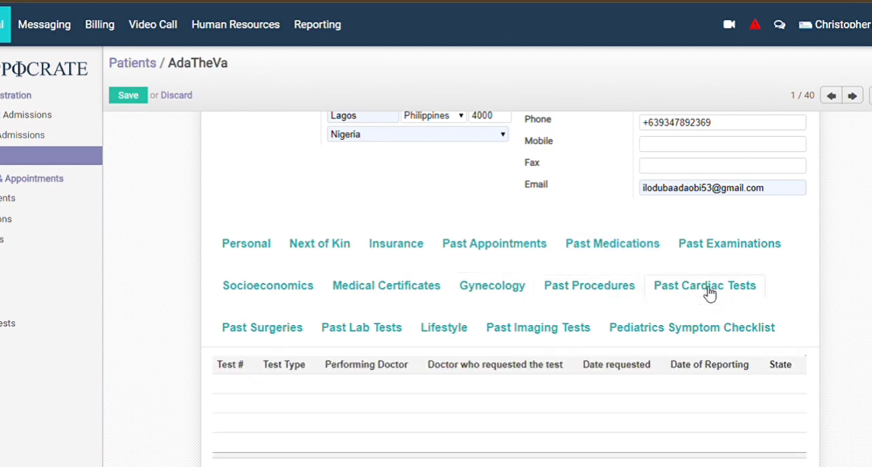
pyautogui.click(288, 332)
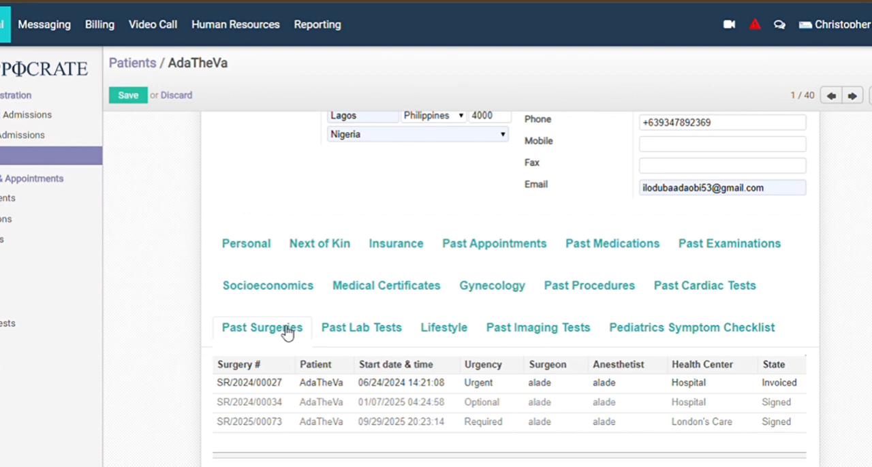
pyautogui.scroll(-2, 286, 332)
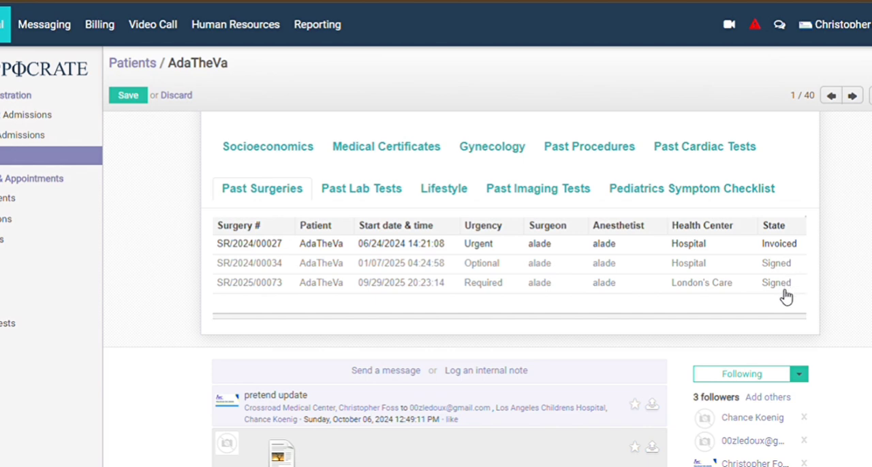
pyautogui.scroll(3, 811, 249)
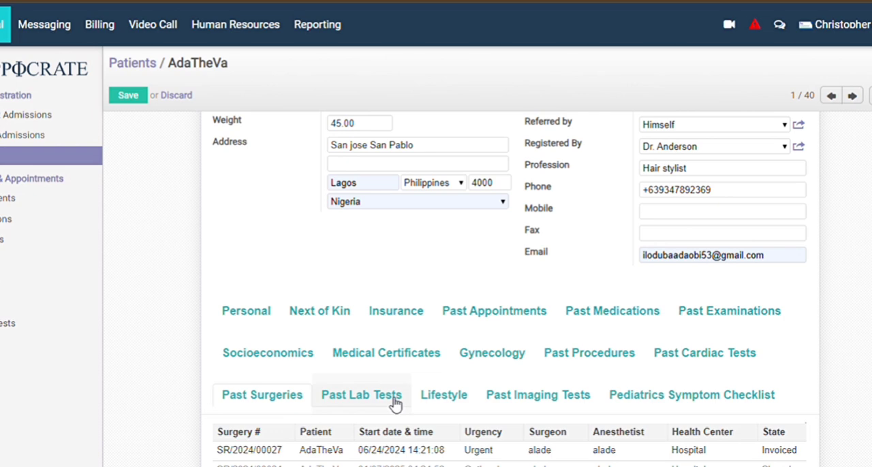
pyautogui.scroll(-2, 395, 403)
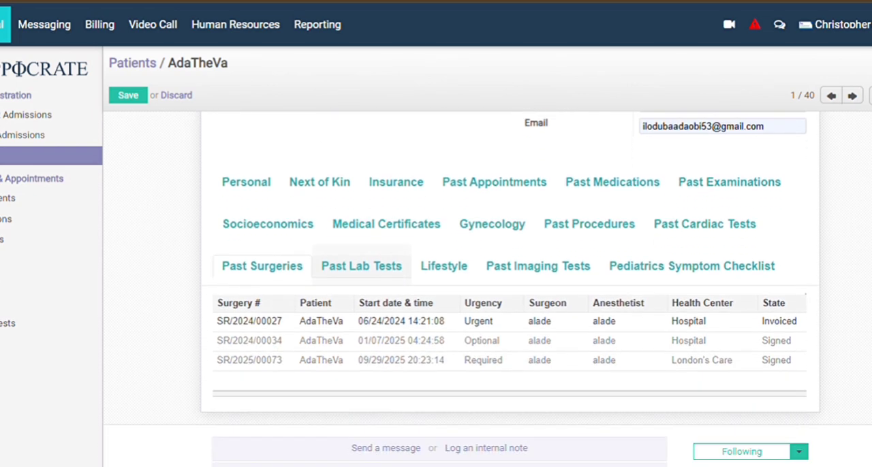
# In the patient's Lifestyle details, set exercise to 30 minutes per day and hours of sleep to 6.
pyautogui.click(447, 263)
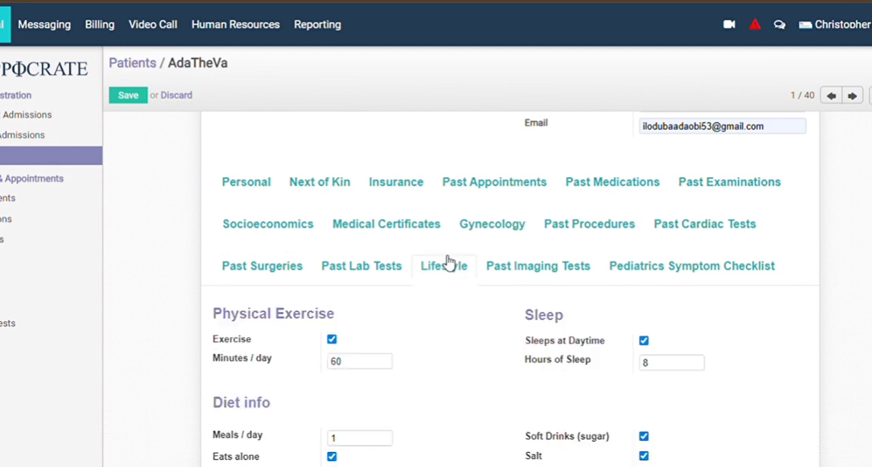
pyautogui.scroll(-2, 447, 263)
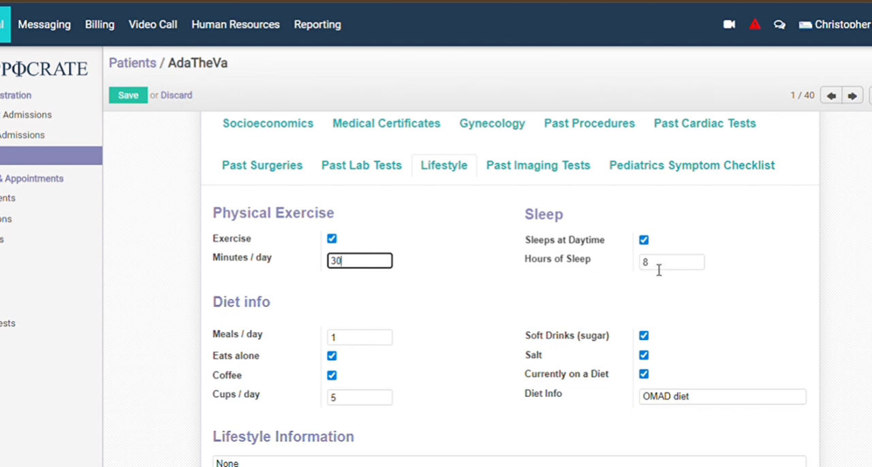
pyautogui.click(658, 269)
pyautogui.write('6')
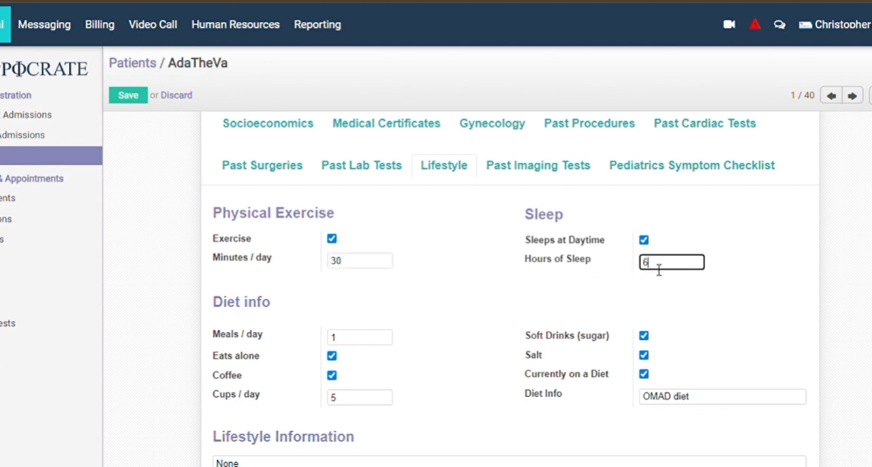
# Under Diet info, set meals per day to 2 and coffee cups per day to 4, and unmark Salt.
pyautogui.click(346, 342)
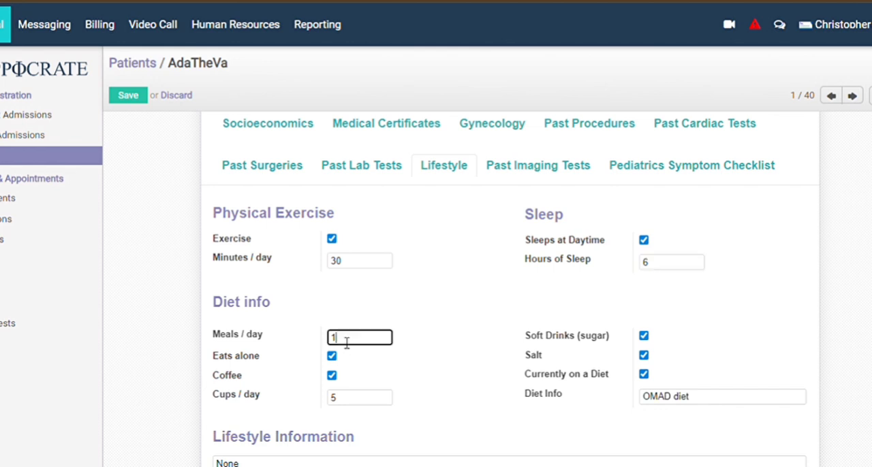
pyautogui.press('BackSpace')
pyautogui.click(349, 403)
pyautogui.write('4')
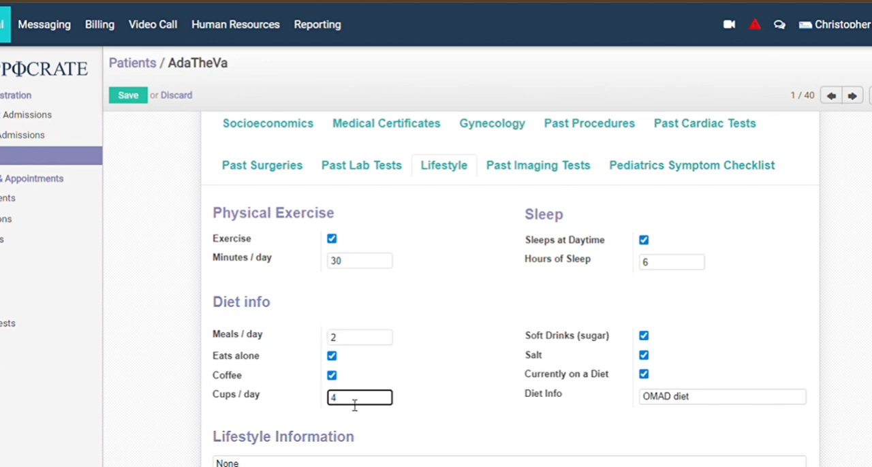
pyautogui.click(644, 355)
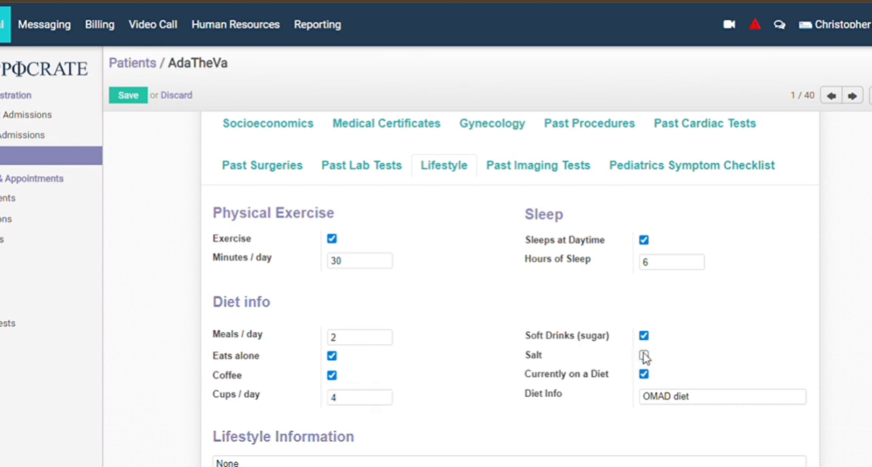
# Replace the patient's diet description with KETO Diet.
pyautogui.click(700, 407)
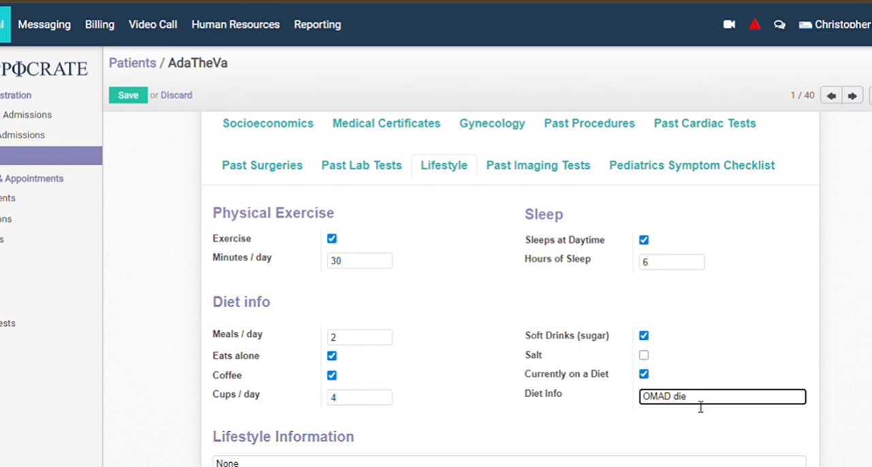
pyautogui.press('BackSpace')
pyautogui.press('BackSpace')
pyautogui.press('BackSpace')
pyautogui.press('BackSpace')
pyautogui.press('BackSpace')
pyautogui.press('BackSpace')
pyautogui.press('BackSpace')
pyautogui.write('KETO Diet')
# Under Smoking, mark Smokes, unmark Ex-smoker, and set the starting age to 17, cigarettes a day to 3 and age of quitting to 25.
pyautogui.scroll(-3, 767, 404)
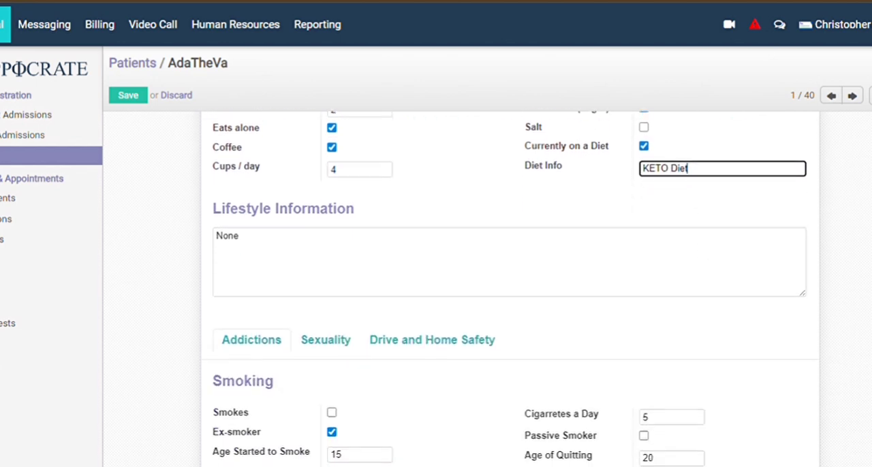
pyautogui.scroll(-3, 509, 286)
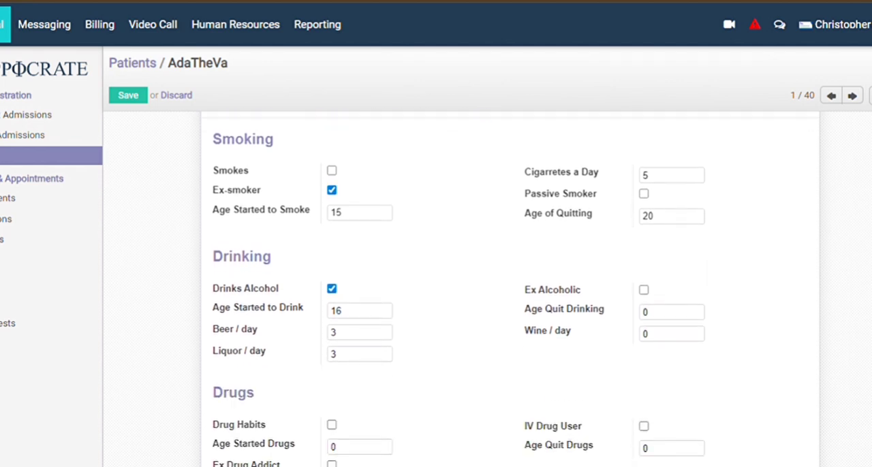
pyautogui.scroll(1, 509, 286)
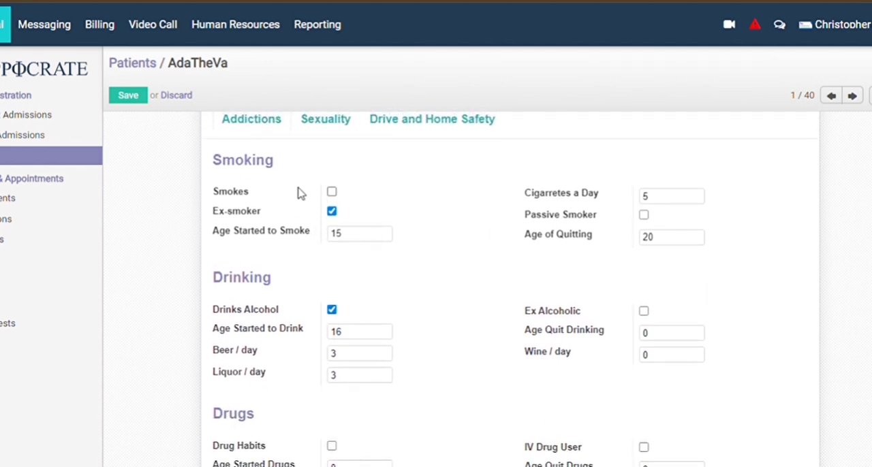
pyautogui.click(332, 193)
pyautogui.click(331, 211)
pyautogui.click(349, 236)
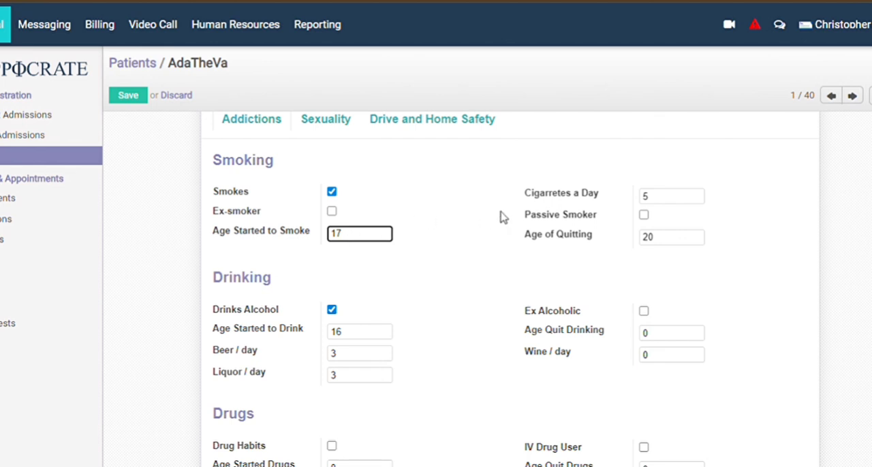
pyautogui.click(658, 207)
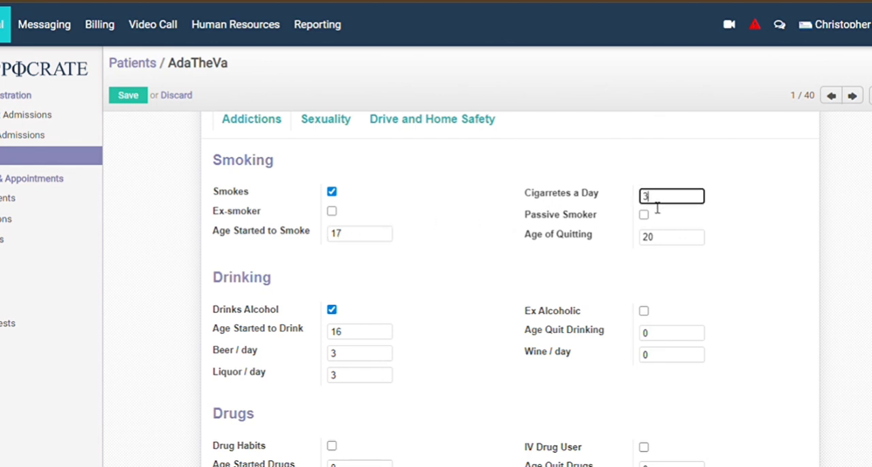
pyautogui.click(670, 245)
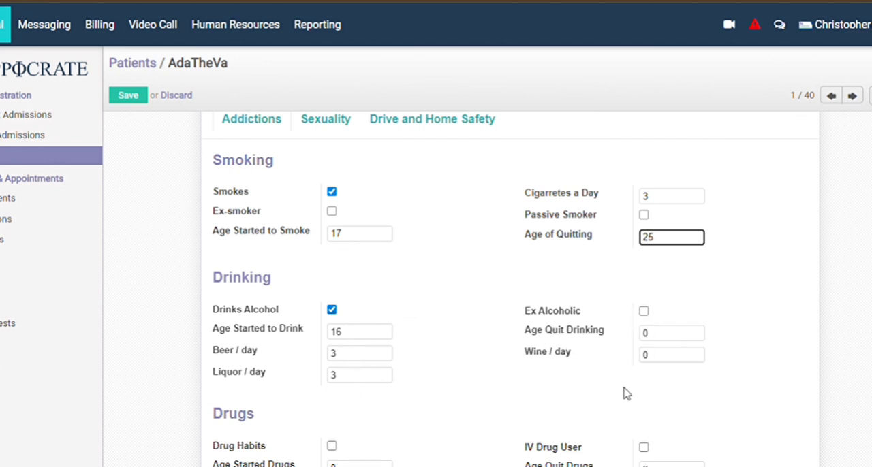
# Review the drinking and drugs details, the past imaging tests and the Pediatrics Symptom Checklist of the patient.
pyautogui.scroll(-1, 622, 393)
pyautogui.scroll(-1, 510, 286)
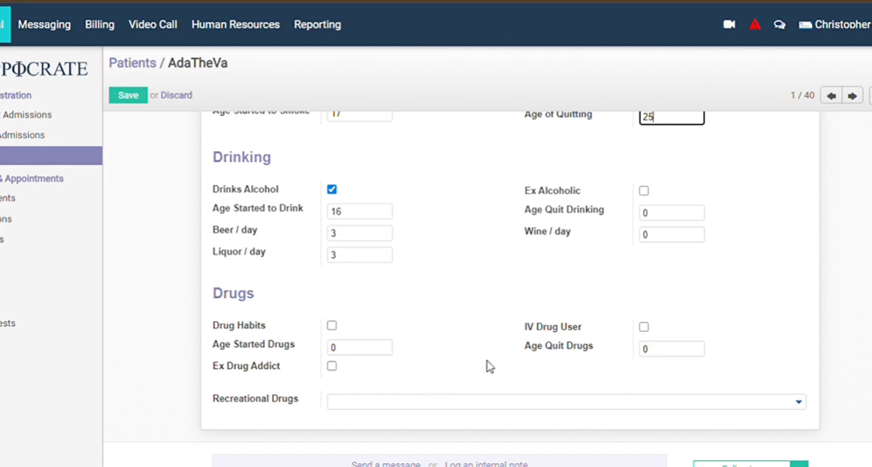
pyautogui.scroll(10, 507, 365)
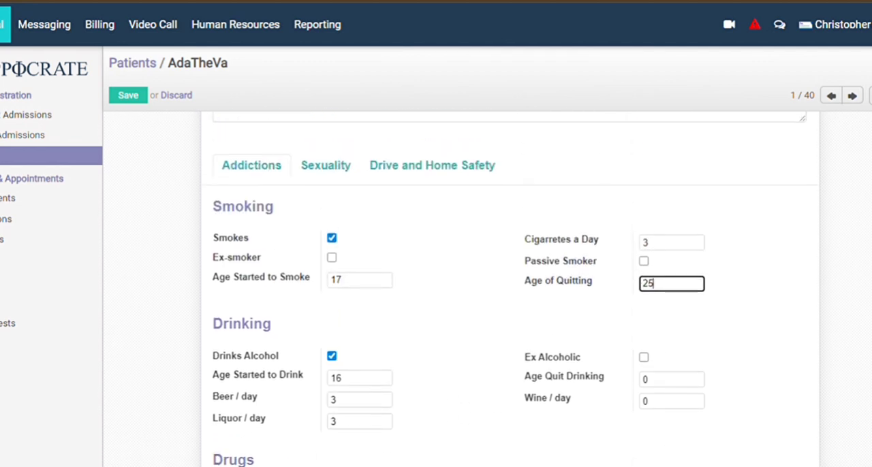
pyautogui.scroll(5, 508, 366)
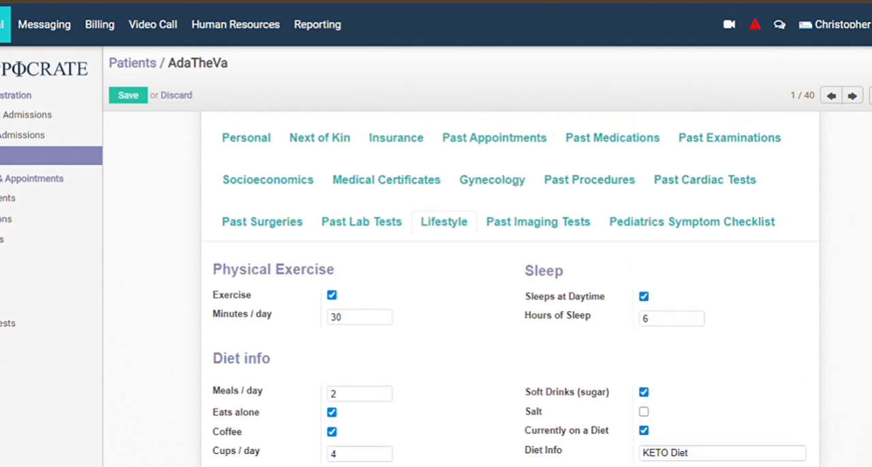
pyautogui.click(550, 231)
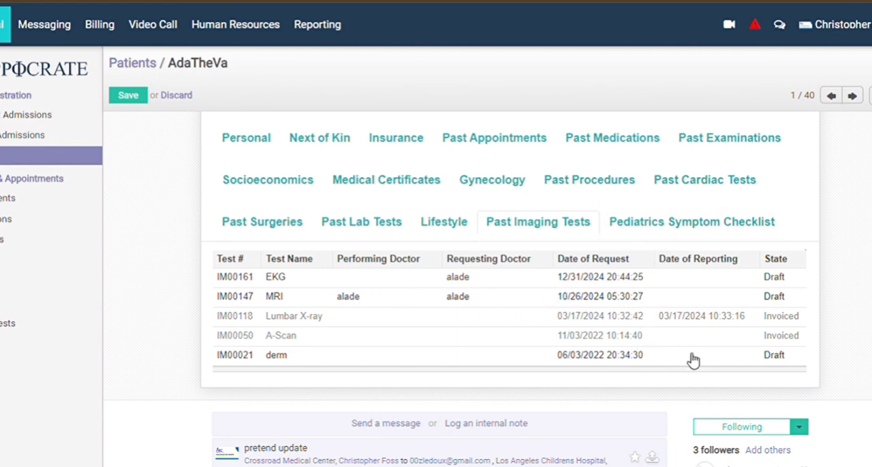
pyautogui.click(670, 231)
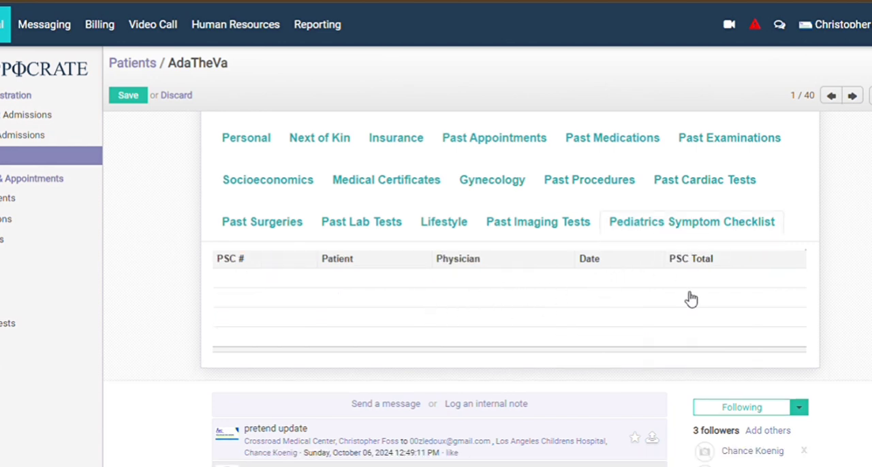
pyautogui.scroll(10, 690, 298)
pyautogui.scroll(-2, 504, 293)
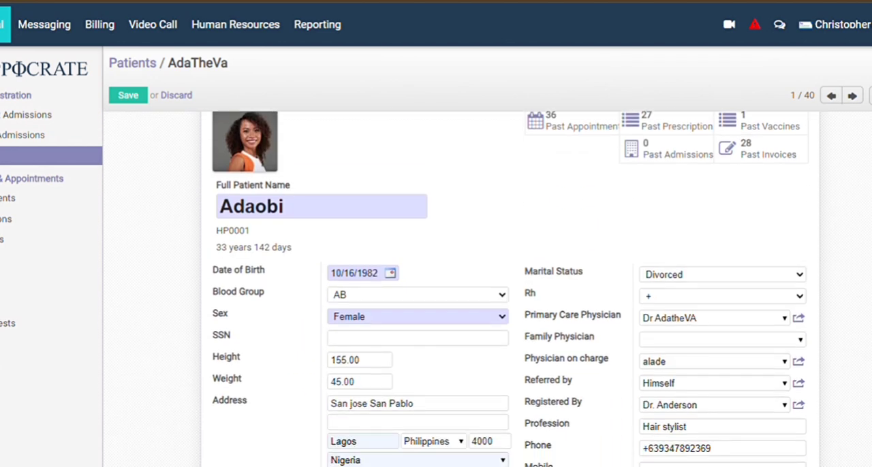
# Replace the entry in the Full Patient Name field with the patient's new name.
pyautogui.click(293, 218)
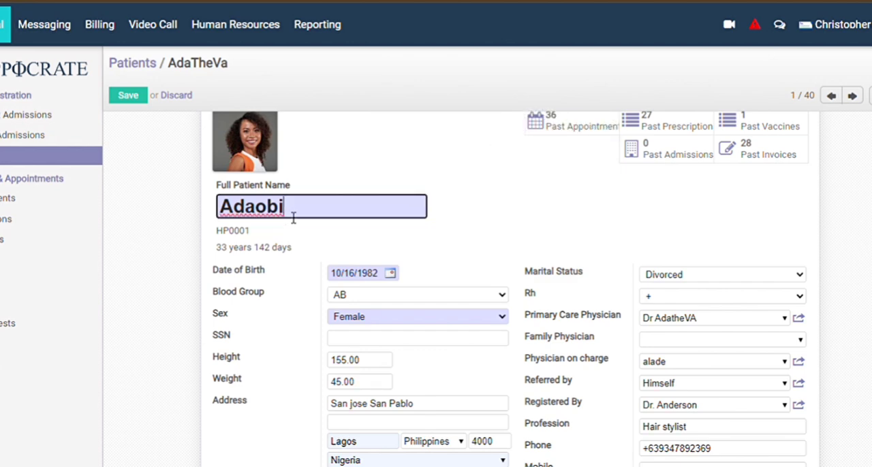
pyautogui.press('BackSpace')
pyautogui.press('BackSpace')
pyautogui.press('BackSpace')
pyautogui.press('BackSpace')
pyautogui.press('BackSpace')
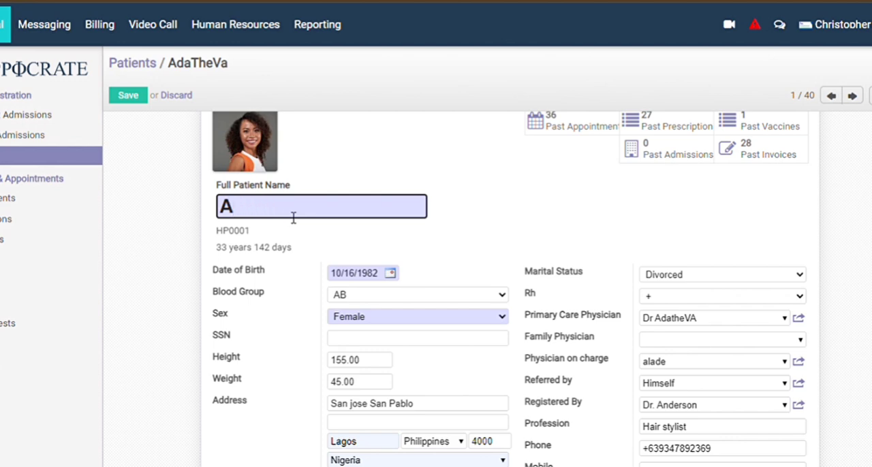
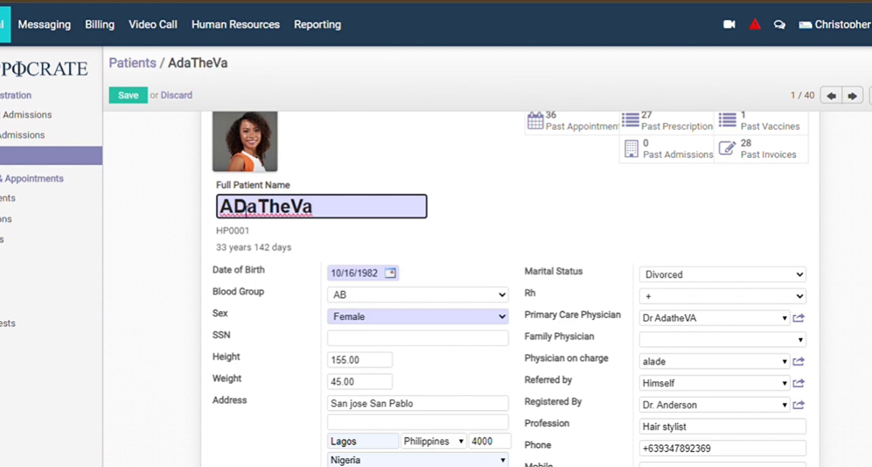
# Change the second letter of the patient's name to lowercase and save the patient record.
pyautogui.click(247, 211)
pyautogui.press('BackSpace')
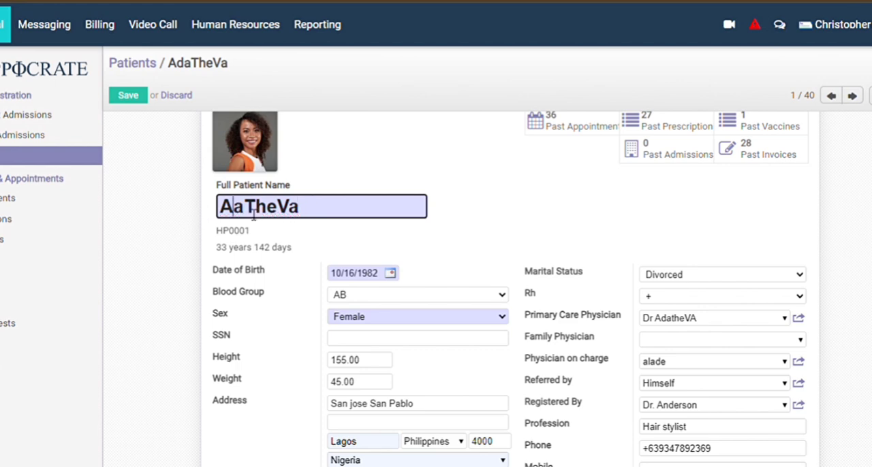
pyautogui.write('d')
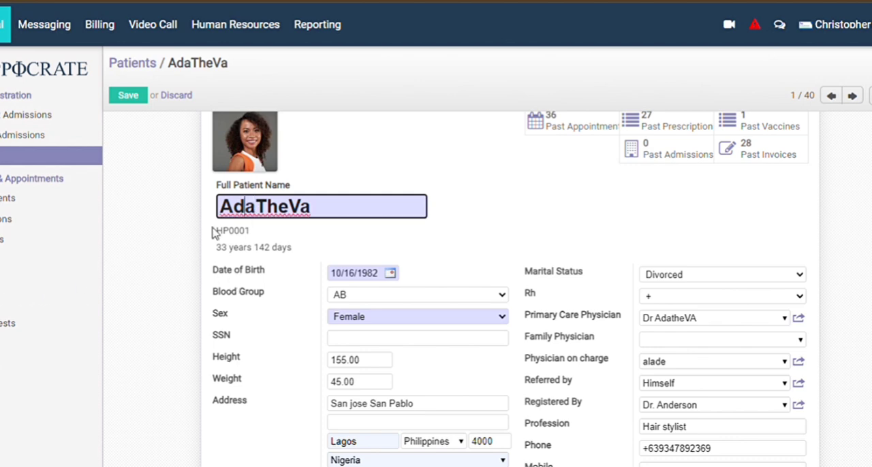
pyautogui.scroll(1, 218, 233)
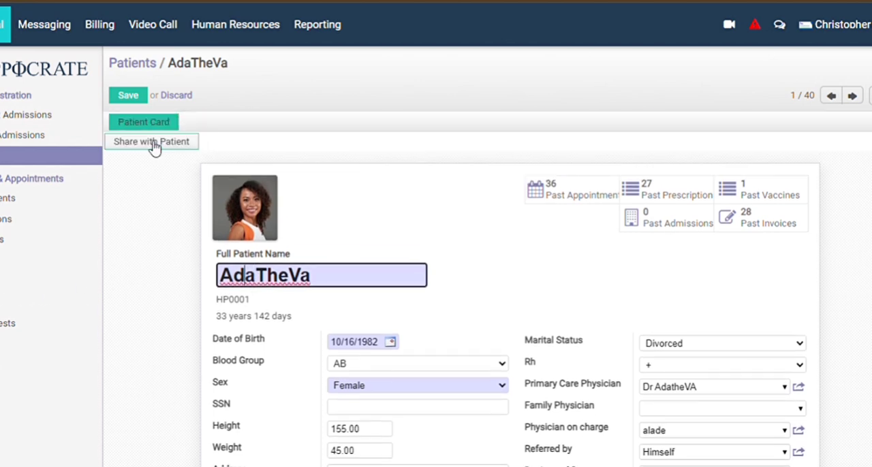
pyautogui.click(139, 102)
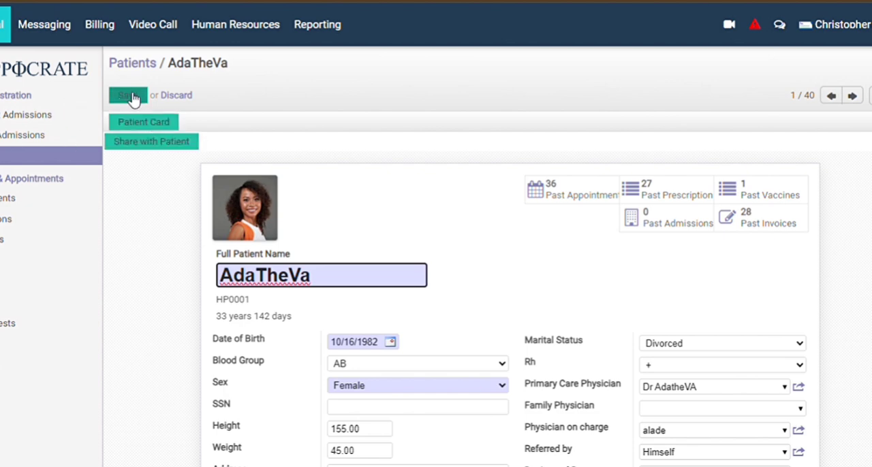
# Start sharing the record with the patient and enter the recipient's e-mail address.
pyautogui.click(151, 143)
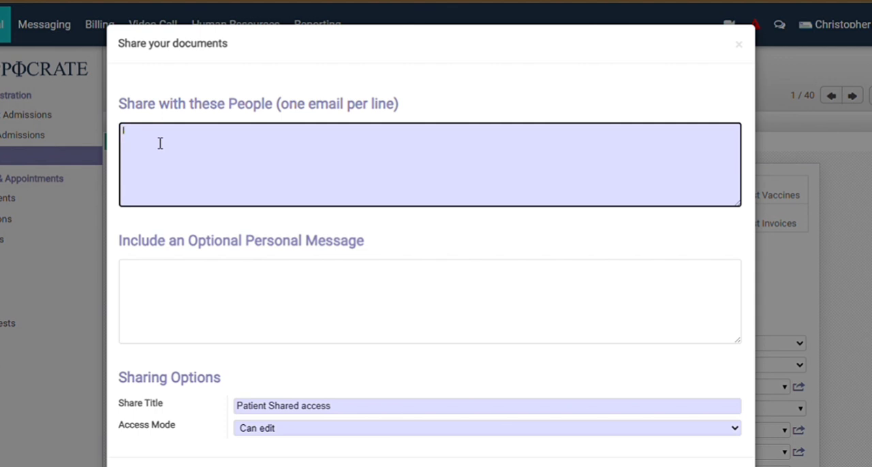
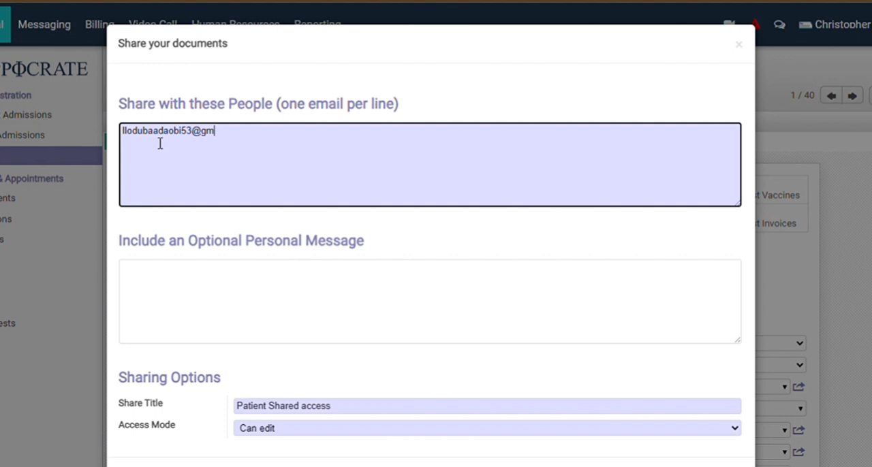
# Write a personal message for the share saying that an appointment is scheduled with the physician, giving the physician's name.
pyautogui.click(194, 284)
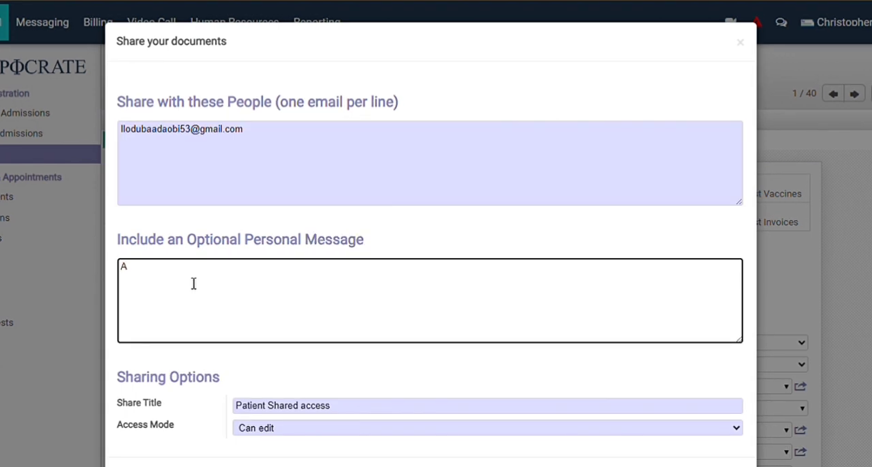
pyautogui.write('Appiontment Sc')
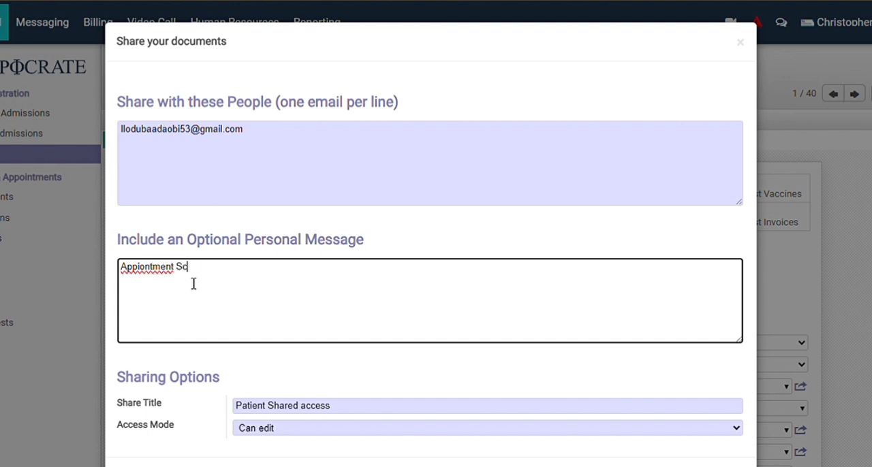
pyautogui.write('heduled with DR. alade')
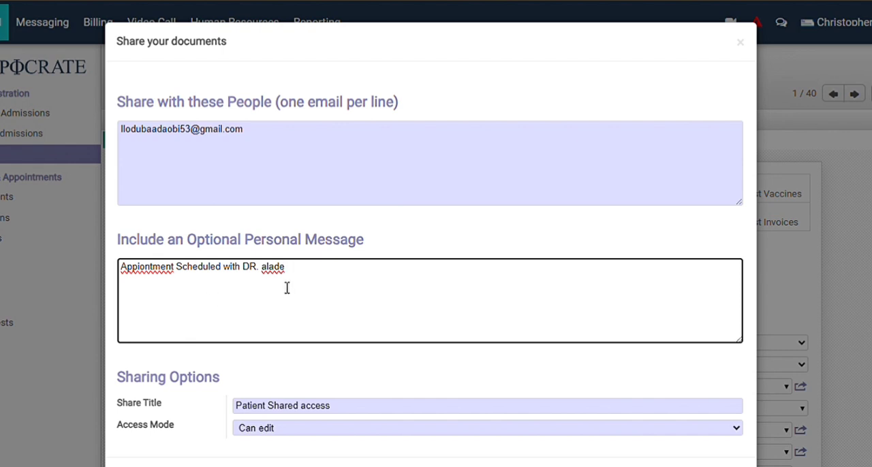
# Correct the personal message to spell "Appointment" properly, write the title as "Dr." and end the sentence with a period.
pyautogui.doubleClick(165, 274)
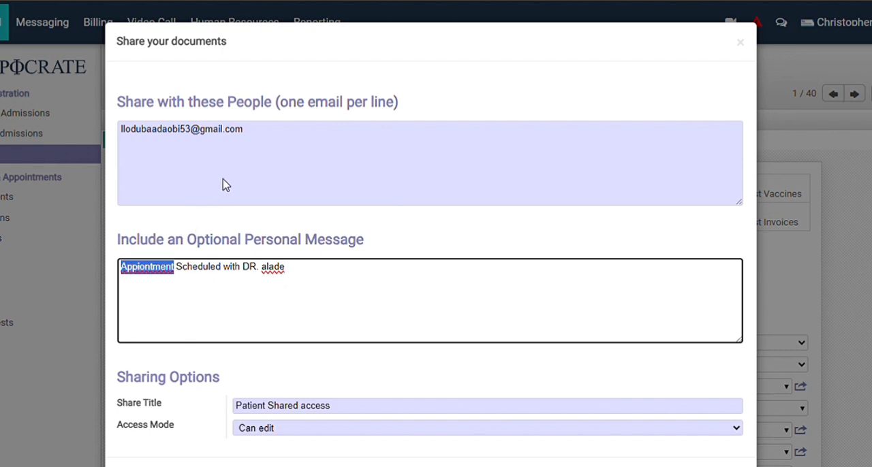
pyautogui.write('Appointment')
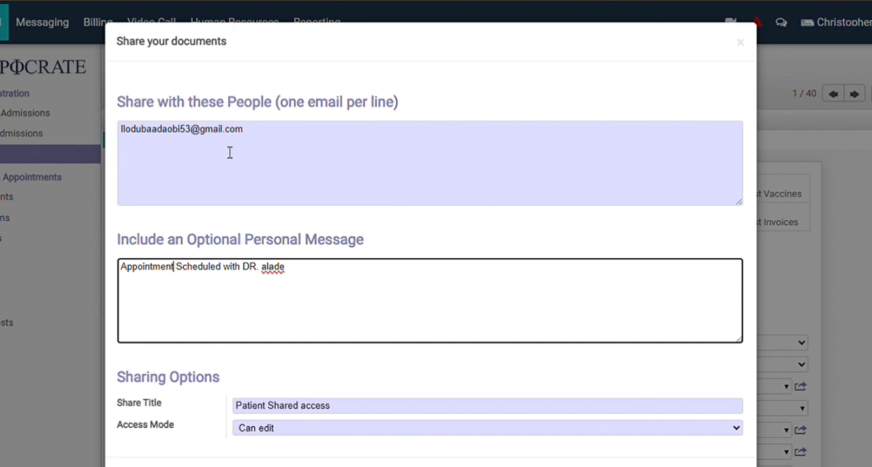
pyautogui.click(295, 270)
pyautogui.press('BackSpace')
pyautogui.press('BackSpace')
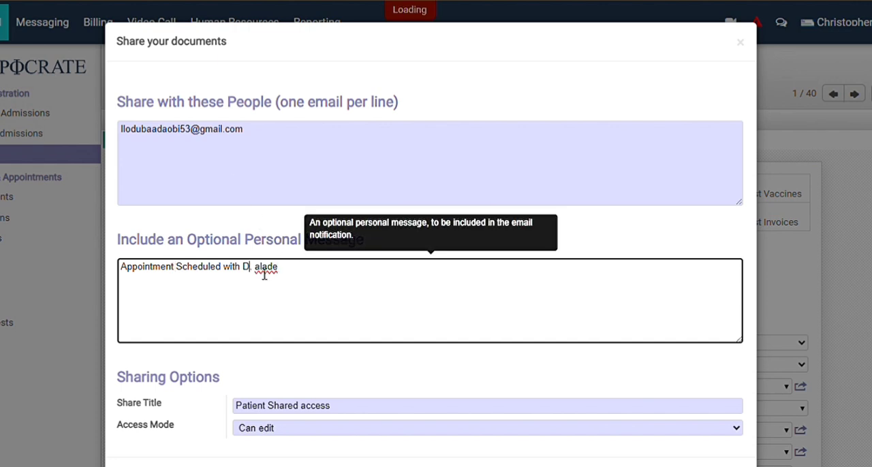
pyautogui.write('r')
pyautogui.press('BackSpace')
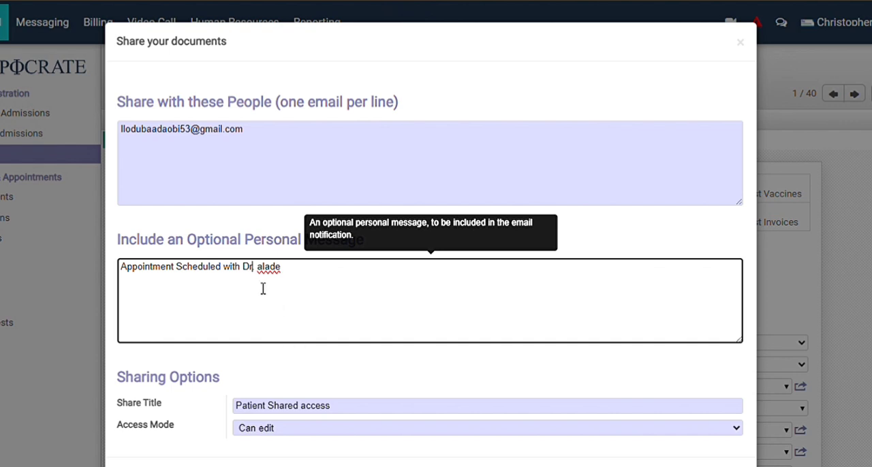
pyautogui.doubleClick(268, 277)
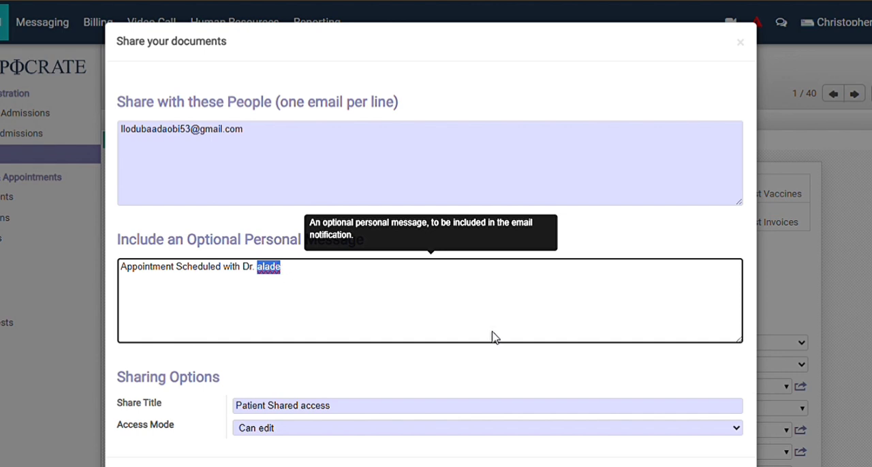
pyautogui.click(489, 302)
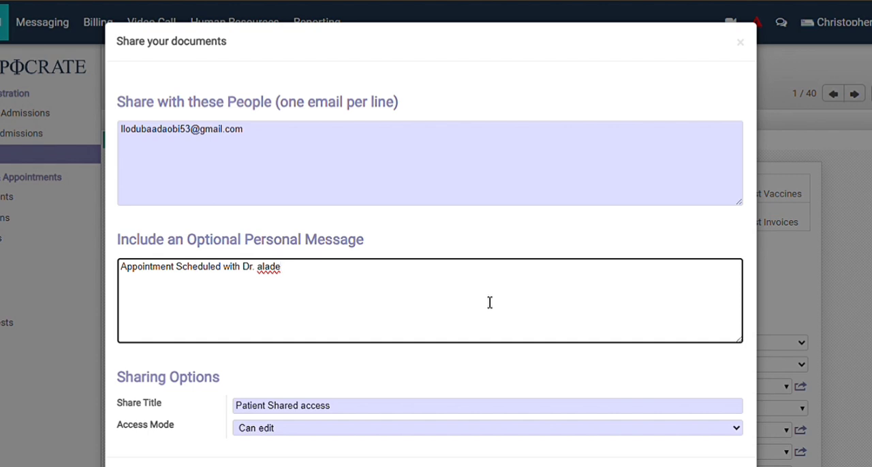
# Share the documents with the access mode set to Can view, and save the patient record.
pyautogui.scroll(-2, 489, 302)
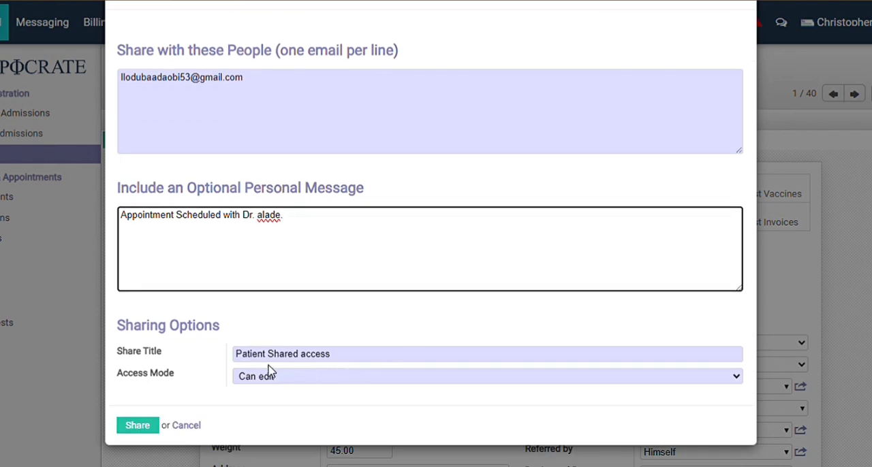
pyautogui.click(736, 376)
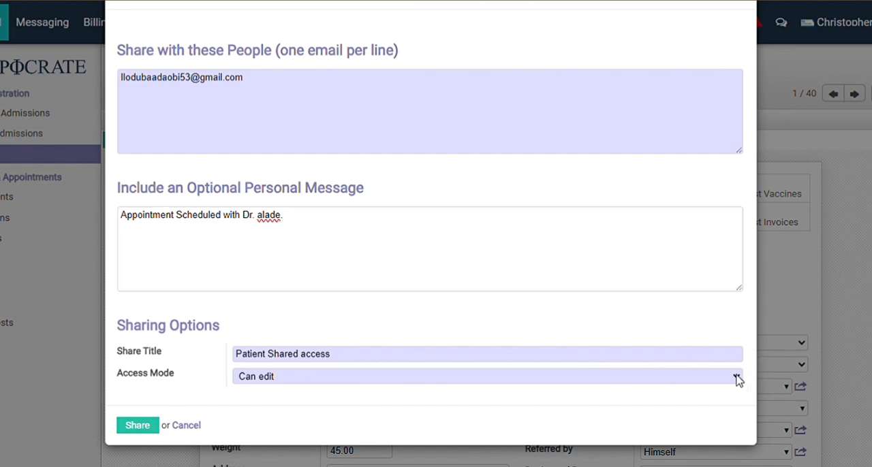
pyautogui.click(583, 414)
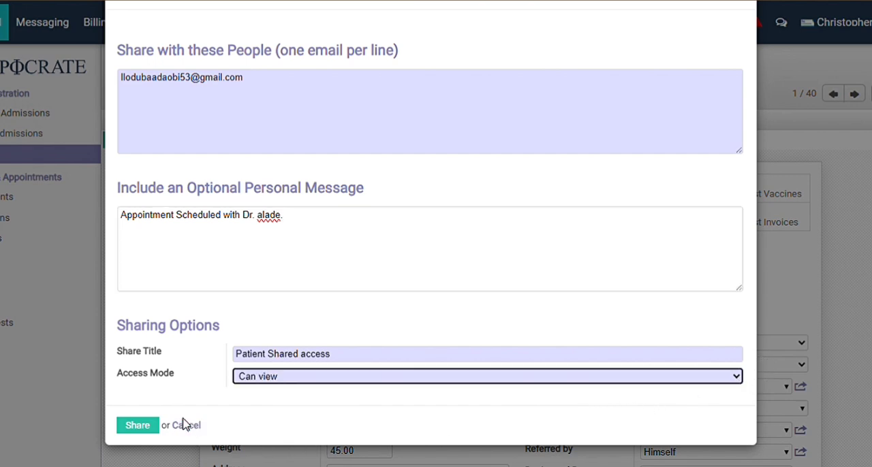
pyautogui.click(143, 429)
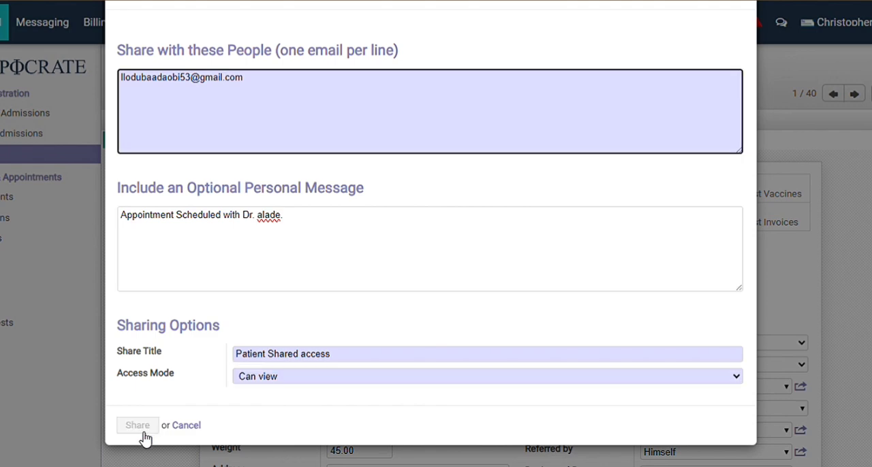
pyautogui.click(147, 436)
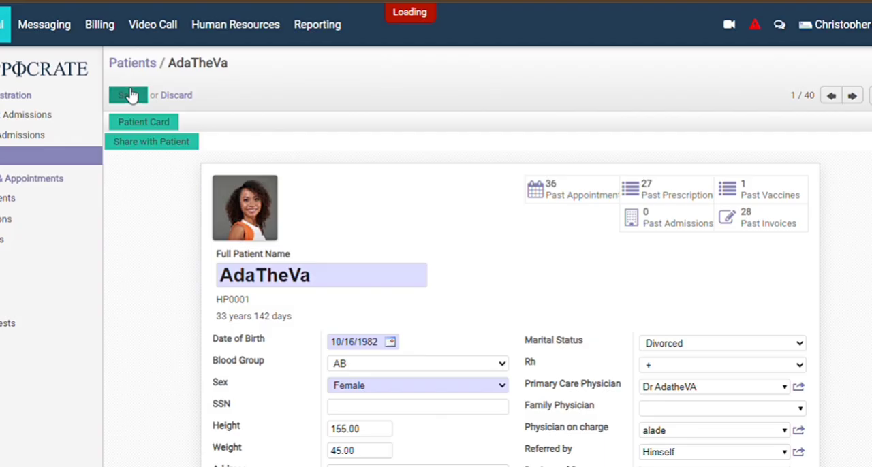
pyautogui.click(133, 95)
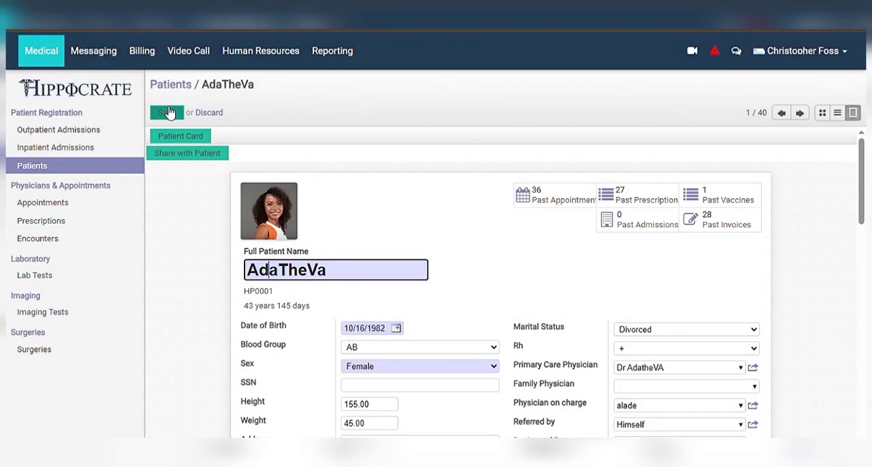
# Show the appointments calendar by month and start a new appointment on February 26, 2026.
pyautogui.click(59, 203)
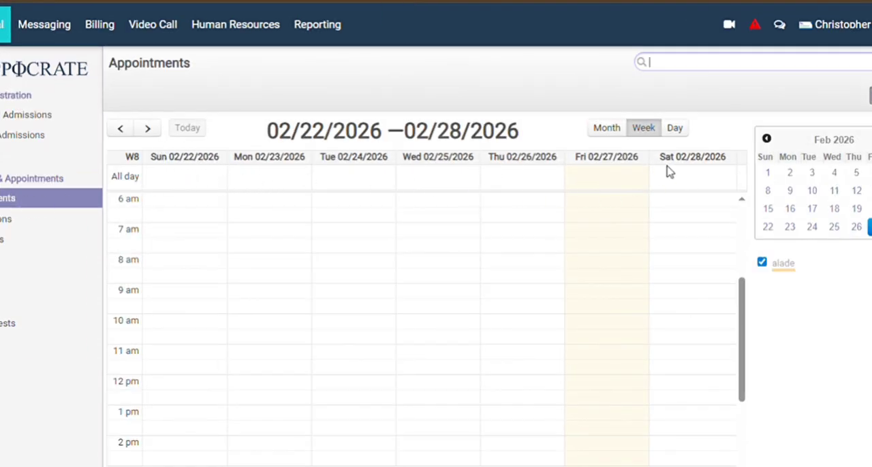
pyautogui.click(607, 127)
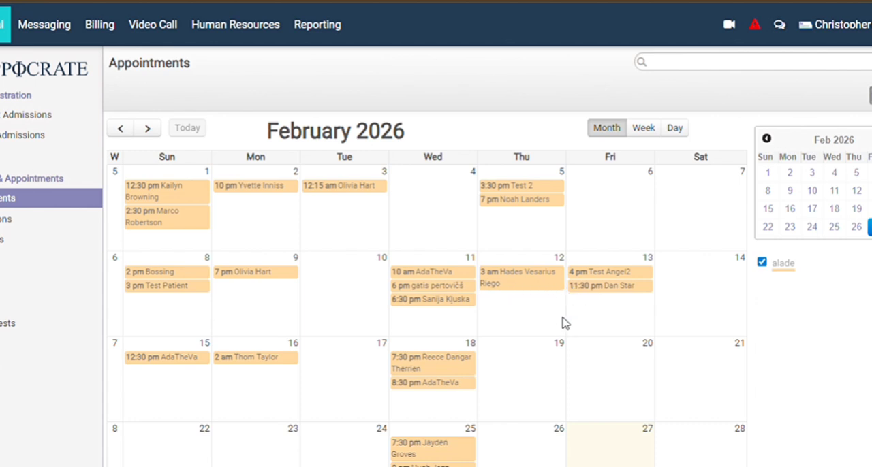
pyautogui.scroll(-1, 563, 322)
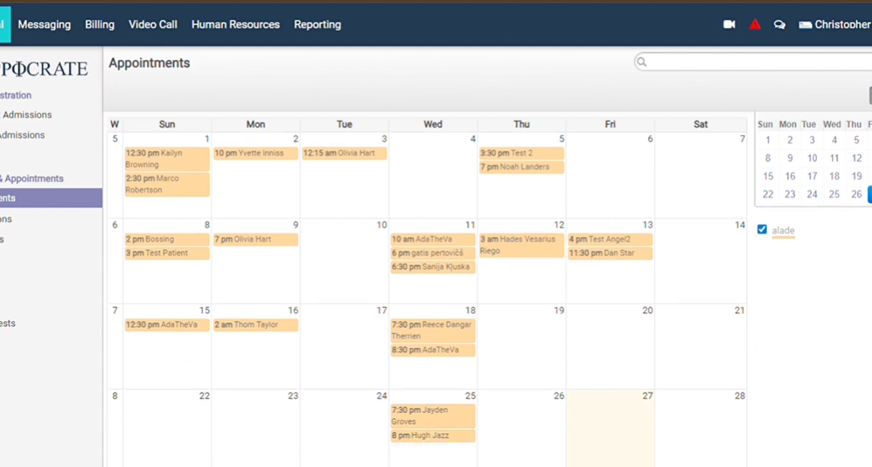
pyautogui.click(557, 434)
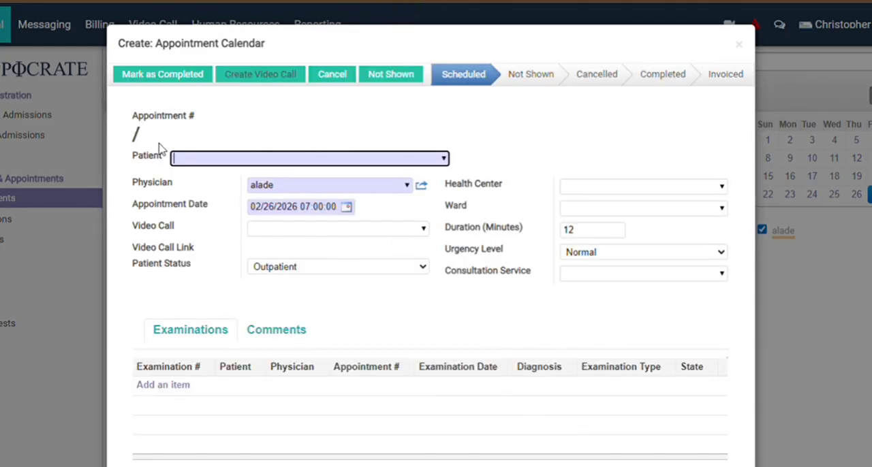
# Assign the renamed patient to the new appointment and link video call VC479 to it.
pyautogui.click(187, 164)
pyautogui.write('Ada')
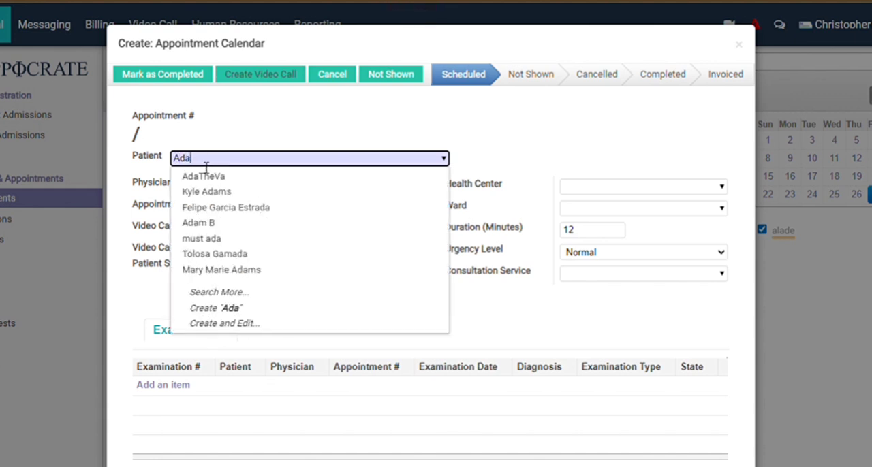
pyautogui.click(206, 176)
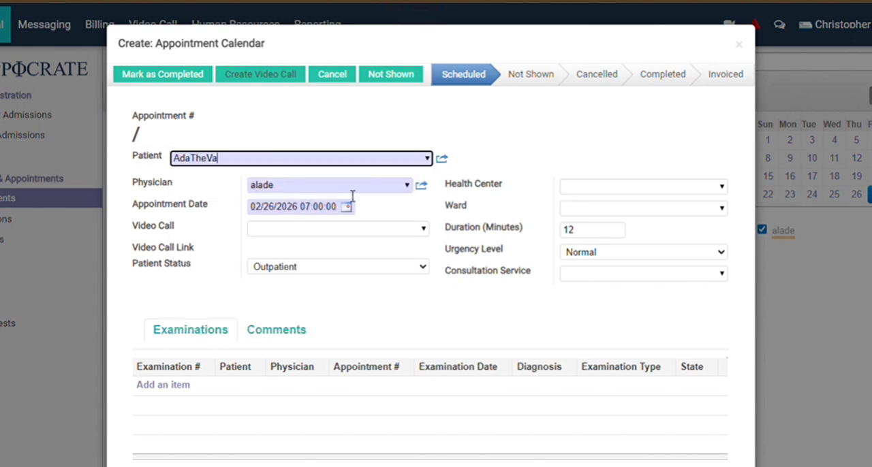
pyautogui.click(276, 232)
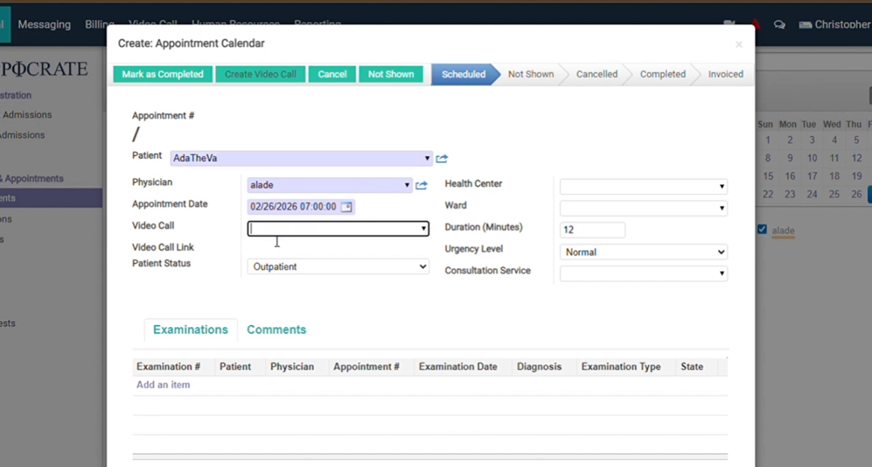
pyautogui.click(425, 229)
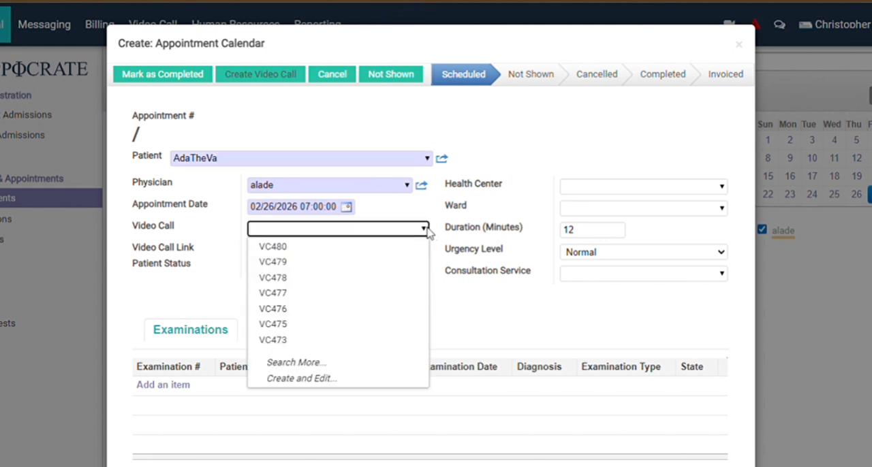
pyautogui.click(359, 262)
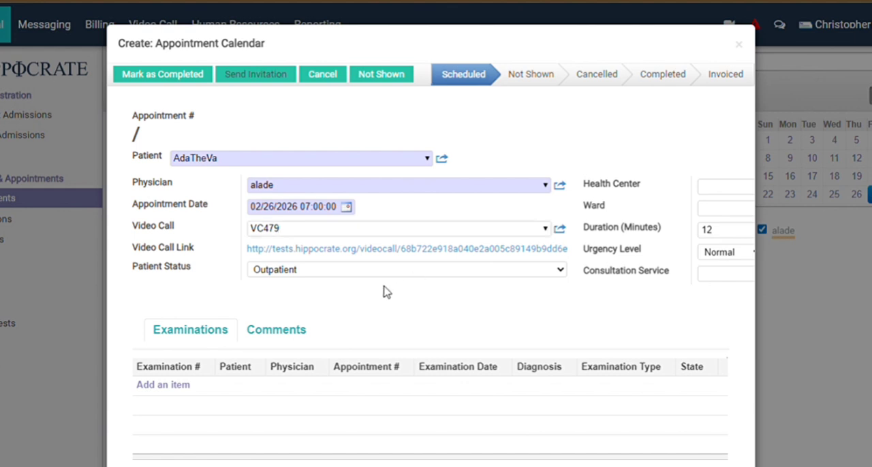
pyautogui.press('Tab')
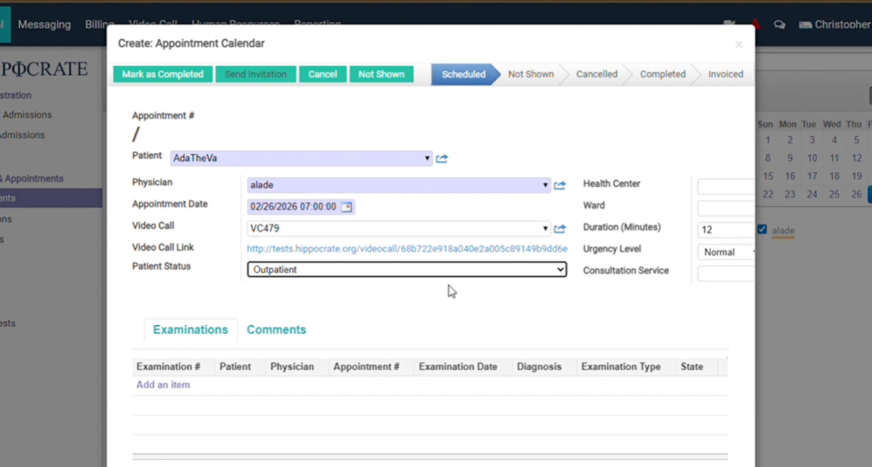
# Create a new health center named Healthtech and assign it to the appointment.
pyautogui.click(715, 193)
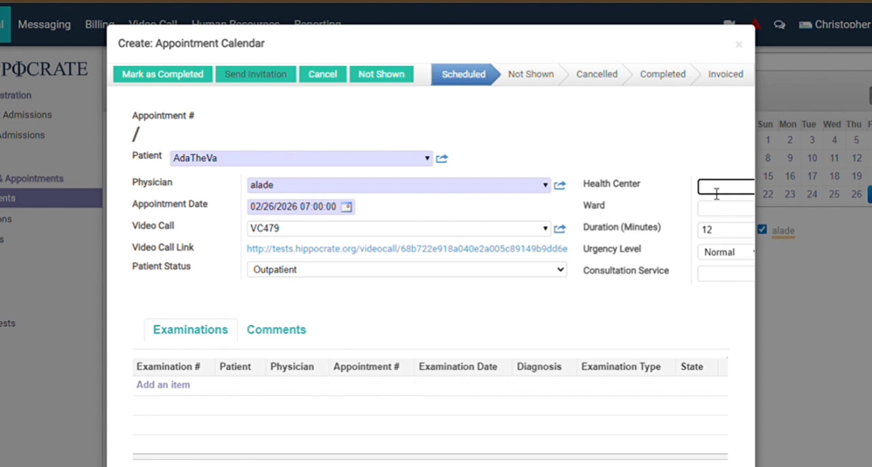
pyautogui.write('Hea')
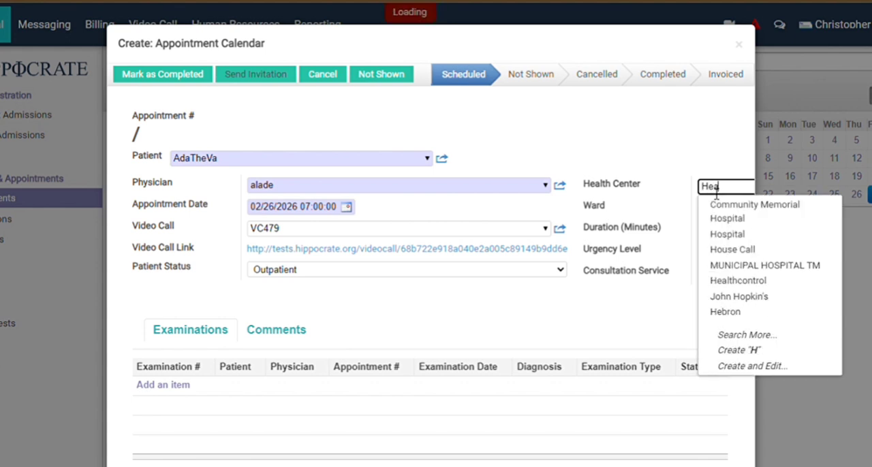
pyautogui.write('lth')
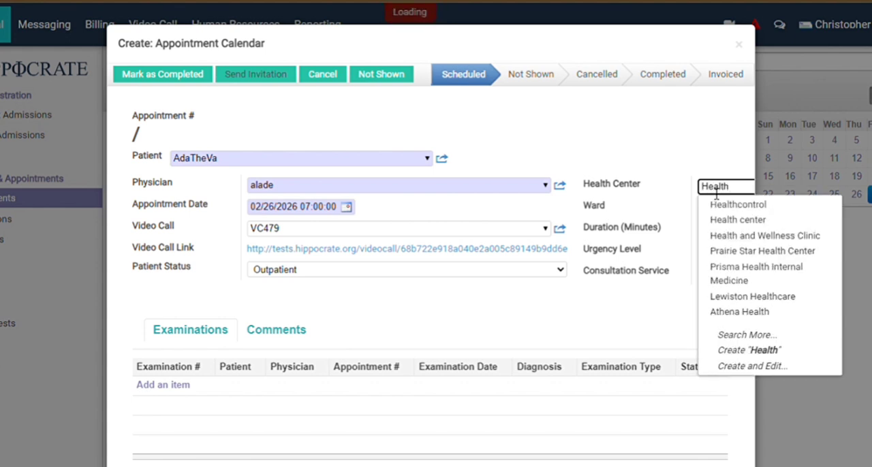
pyautogui.write('tech')
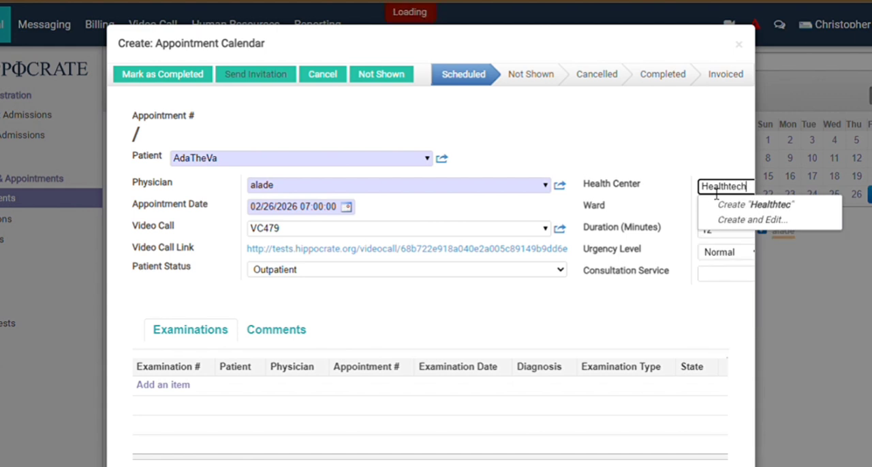
pyautogui.click(773, 204)
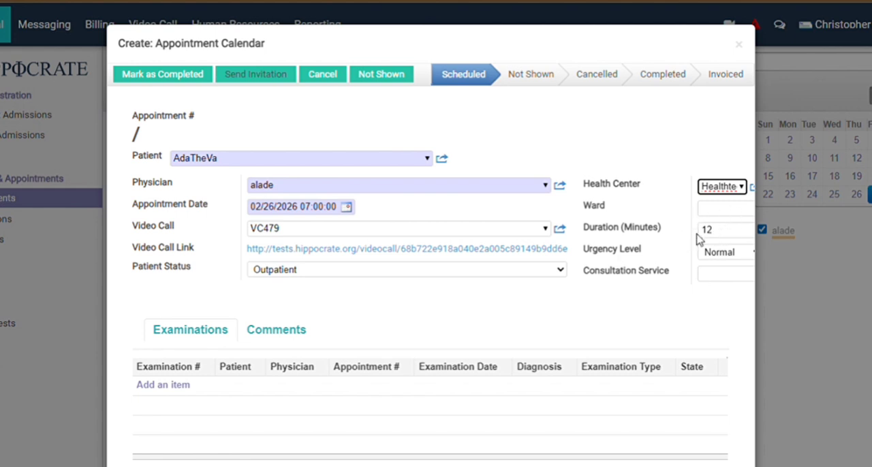
# Set the appointment's duration to 60 minutes and its urgency level to Urgent.
pyautogui.click(725, 236)
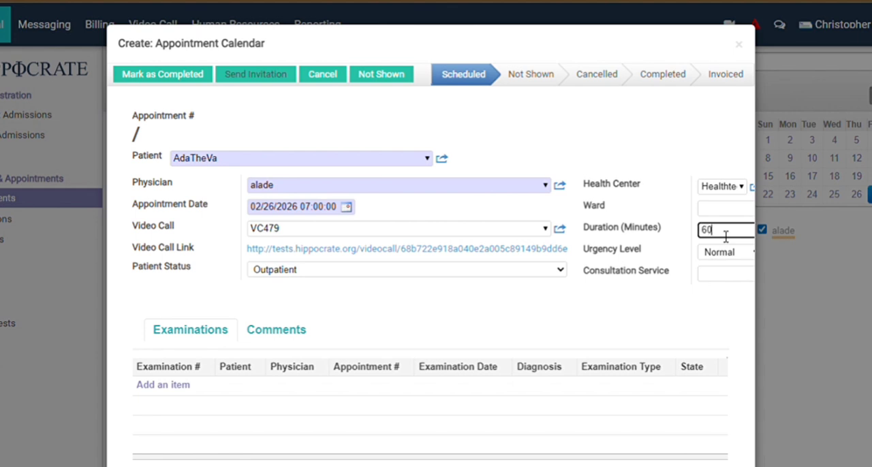
pyautogui.click(741, 252)
pyautogui.press('Down')
pyautogui.press('Tab')
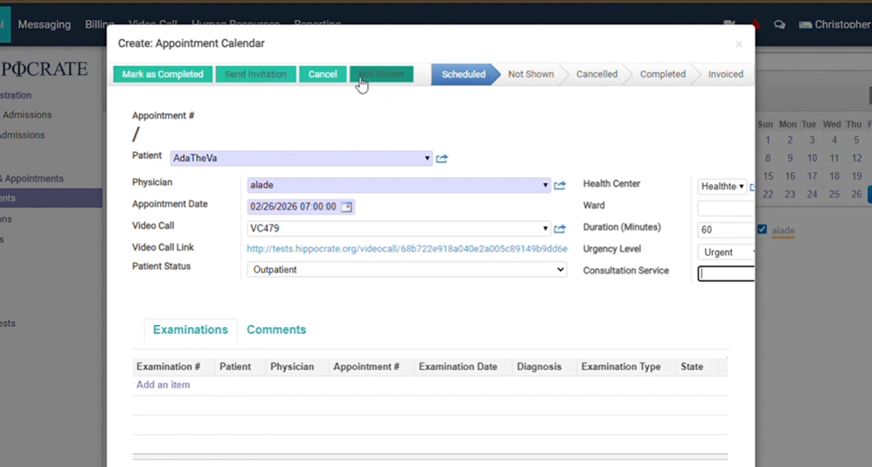
# Try to send the appointment invitation, and move the appointment date to February 18, 2026.
pyautogui.click(271, 78)
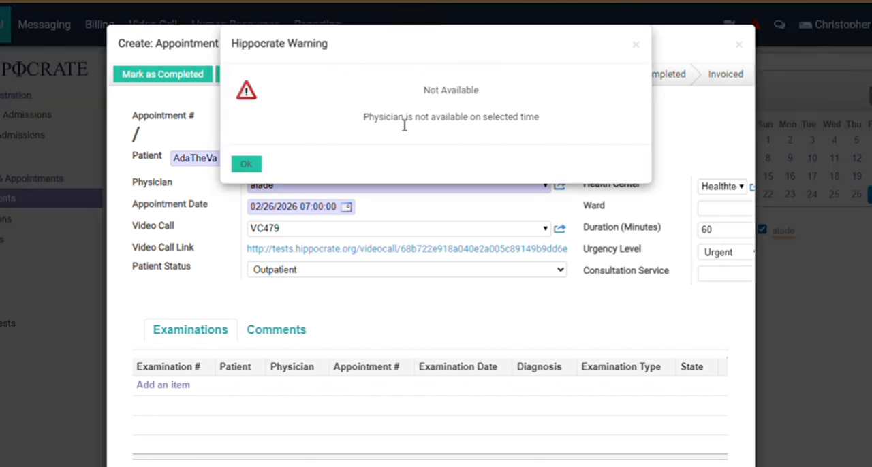
pyautogui.click(247, 165)
pyautogui.click(348, 208)
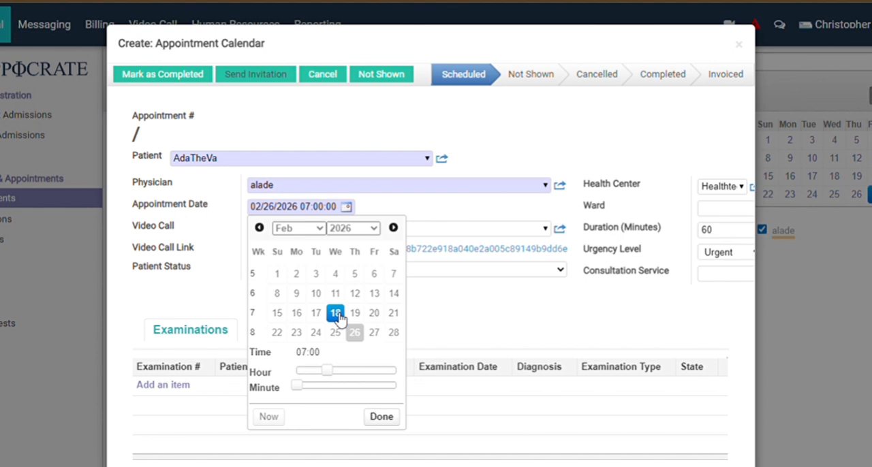
pyautogui.click(336, 314)
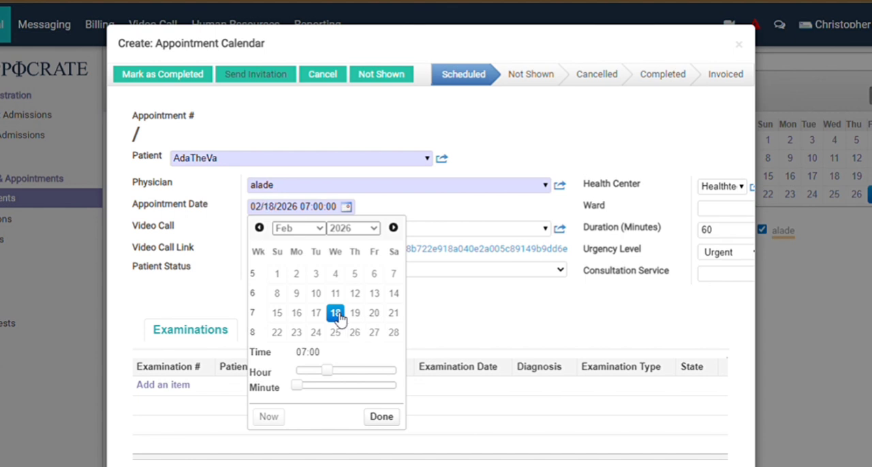
pyautogui.click(381, 417)
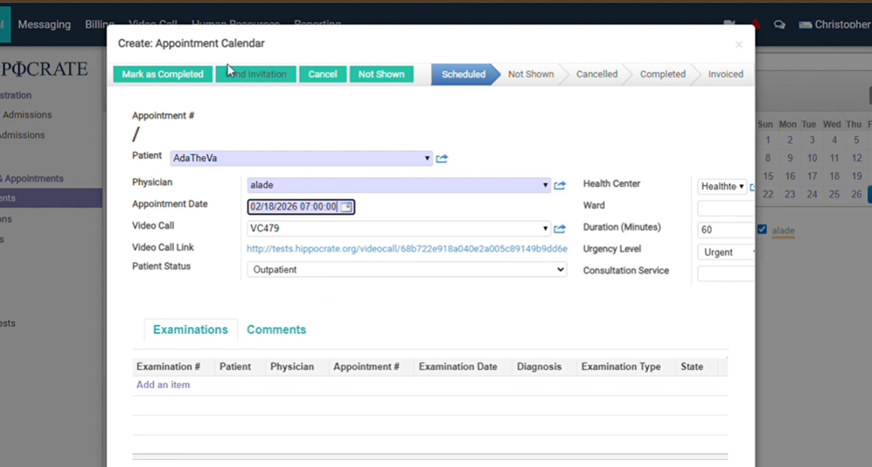
# Open the video consultation invitation for the rescheduled appointment, review its message and send it to the listed recipients.
pyautogui.click(241, 76)
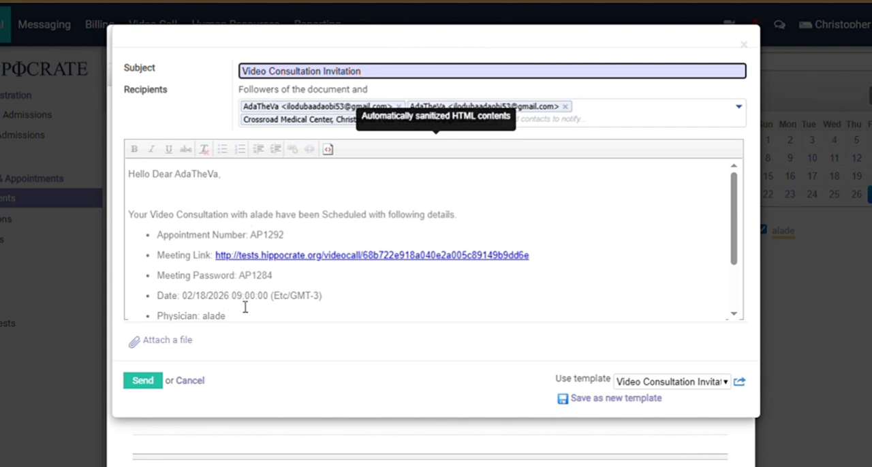
pyautogui.scroll(-2, 282, 305)
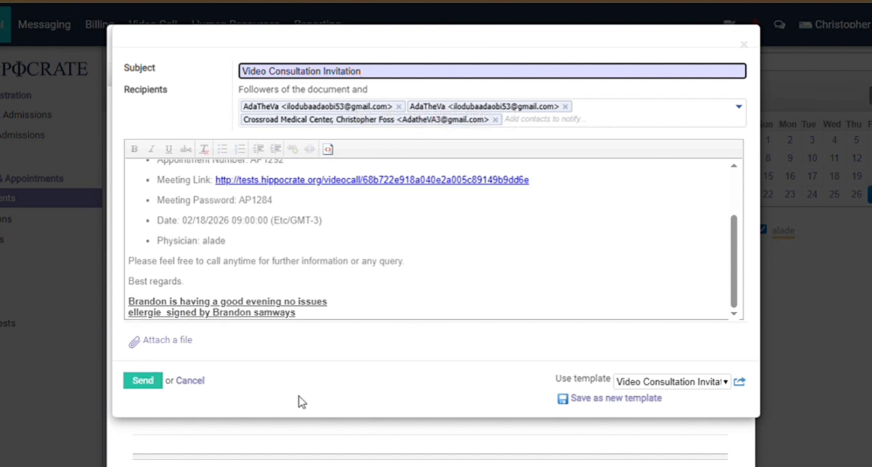
pyautogui.click(139, 384)
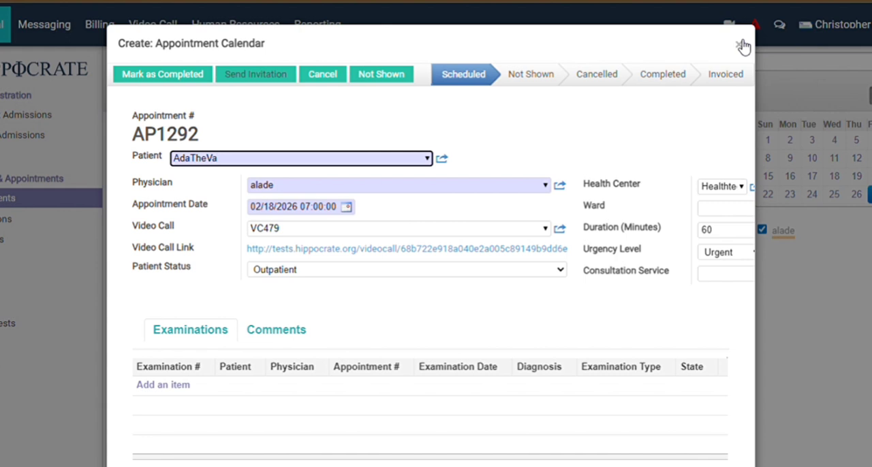
# Back out of marking the appointment as completed and save it to the calendar.
pyautogui.click(184, 77)
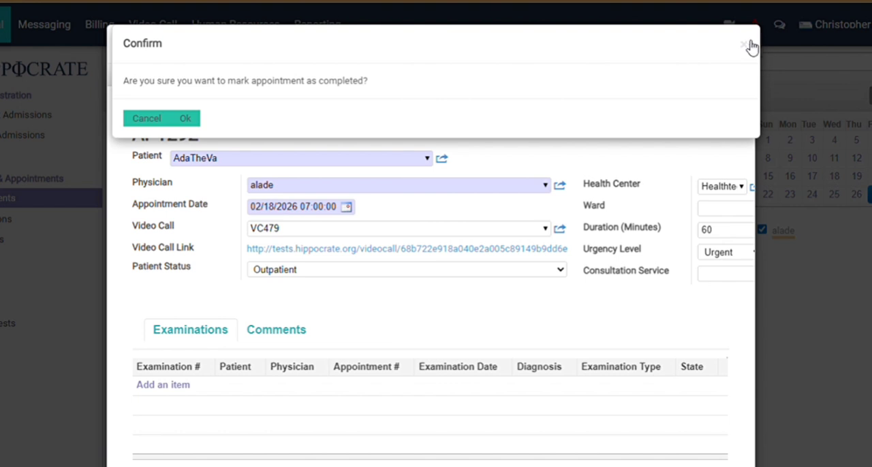
pyautogui.click(145, 119)
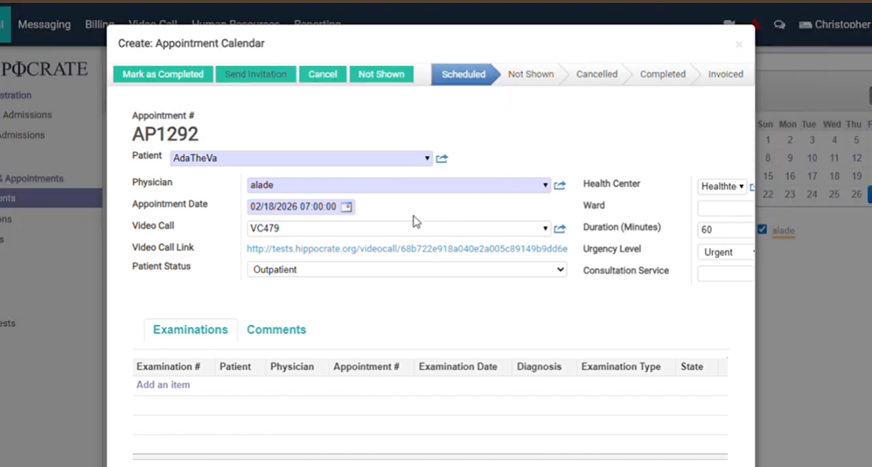
pyautogui.scroll(-5, 415, 221)
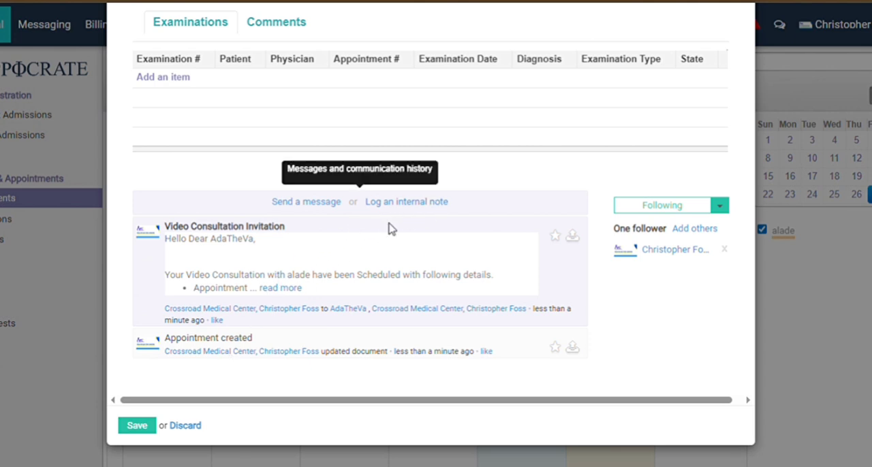
pyautogui.click(138, 427)
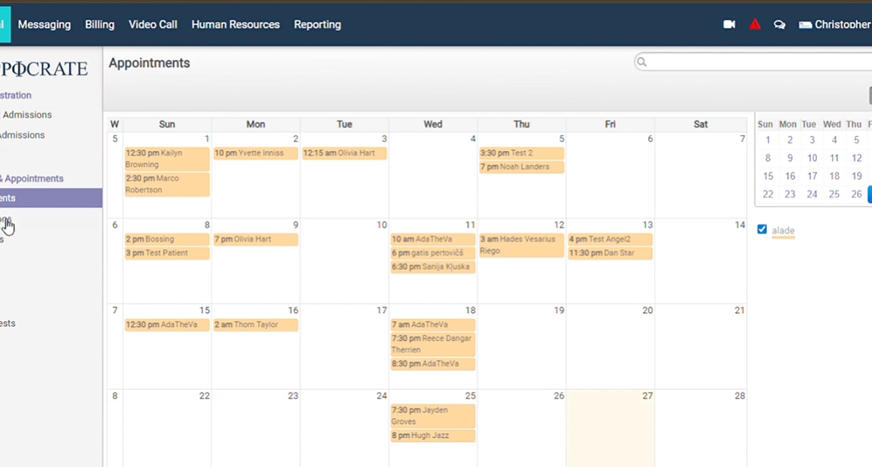
# View the patient record and the outpatient and inpatient admissions, and look through the list of prescriptions.
pyautogui.click(61, 156)
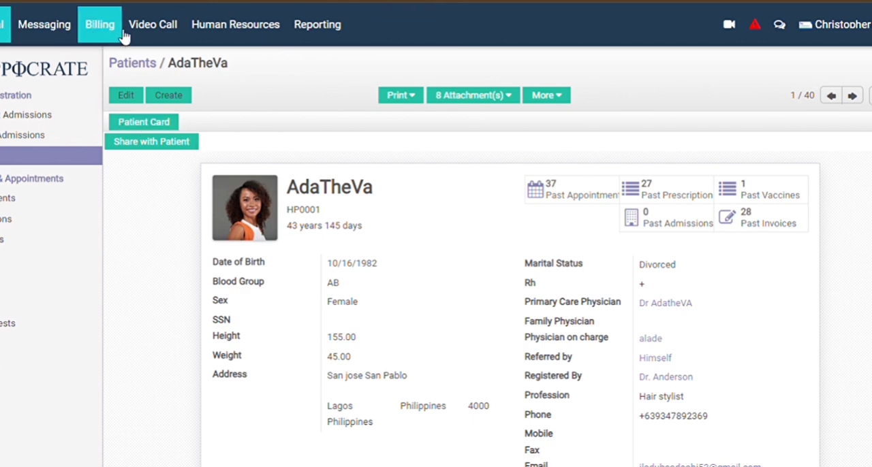
pyautogui.click(14, 117)
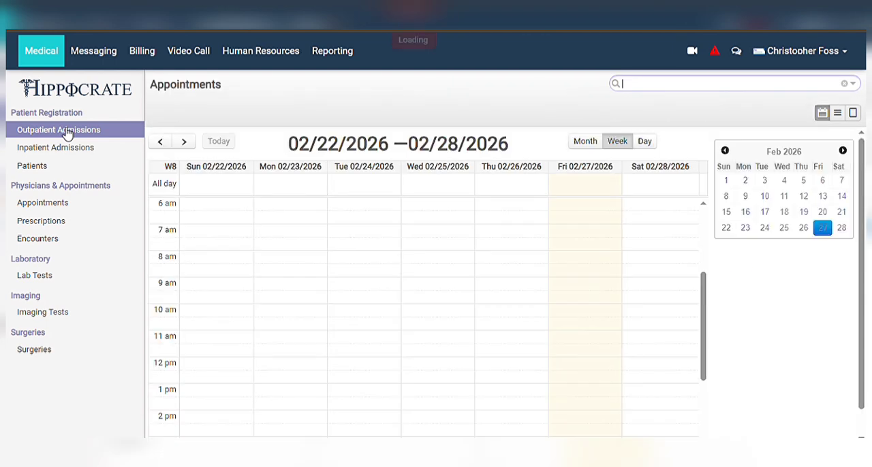
pyautogui.click(73, 151)
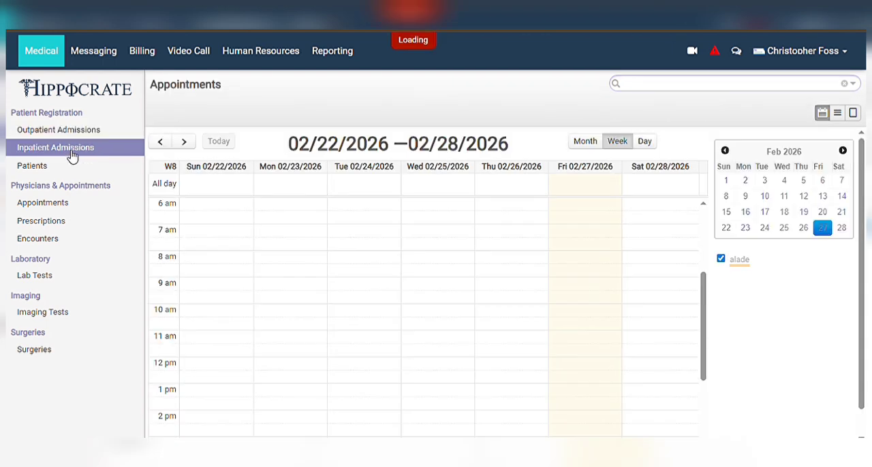
pyautogui.click(56, 221)
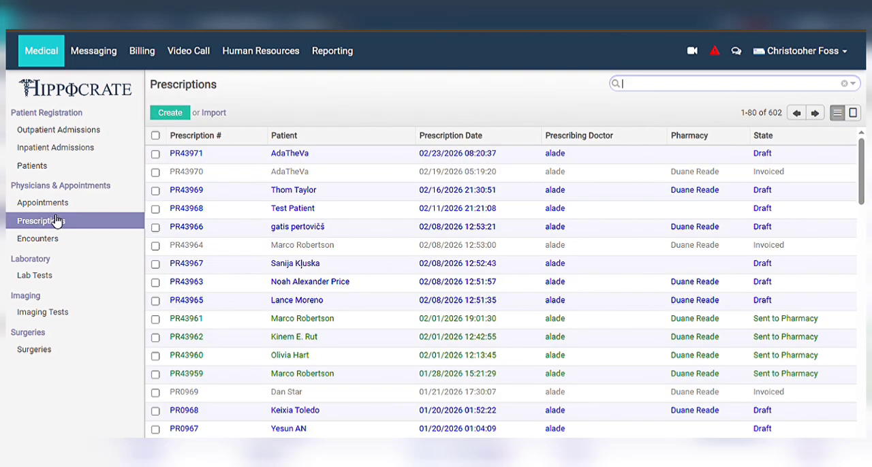
pyautogui.scroll(-3, 500, 283)
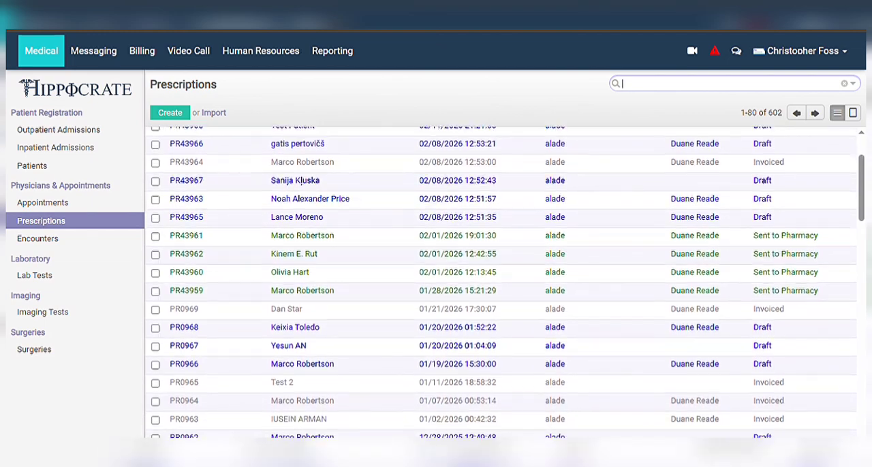
pyautogui.scroll(3, 501, 282)
pyautogui.scroll(-15, 501, 283)
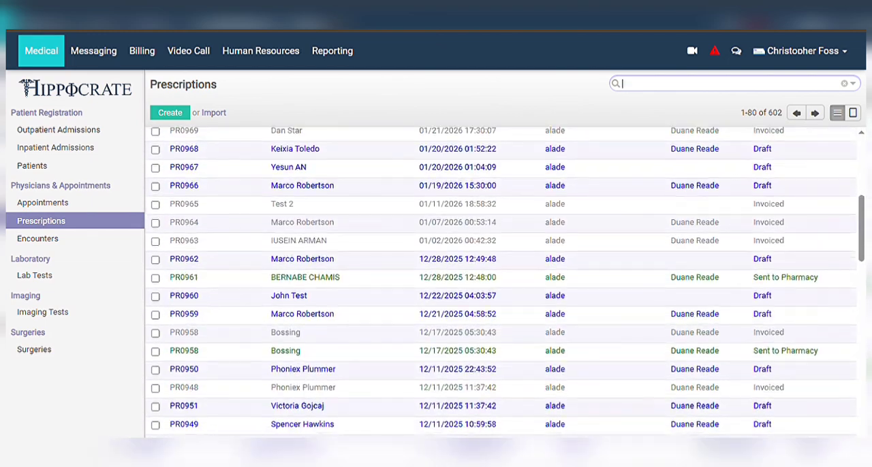
pyautogui.scroll(-2, 501, 283)
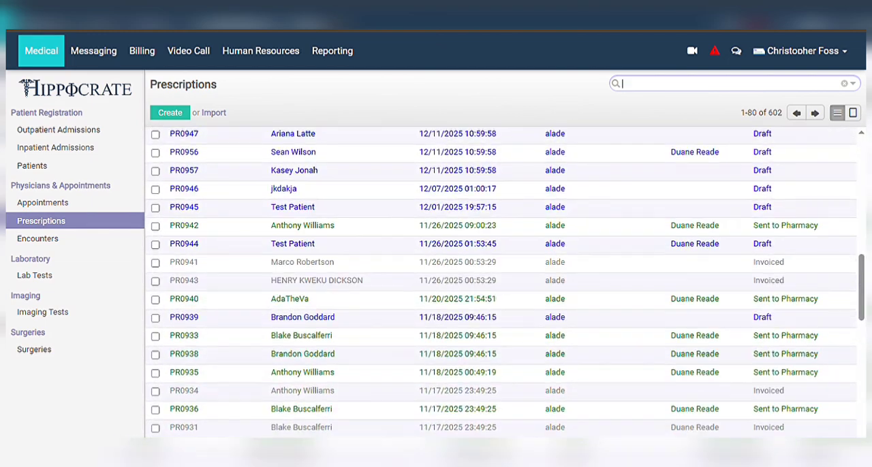
# Look through the list of encounter evaluations and the list of surgeries.
pyautogui.click(32, 242)
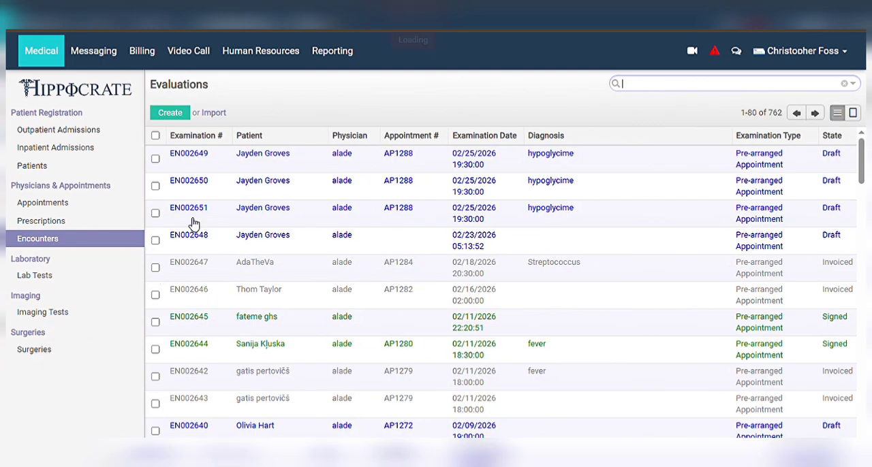
pyautogui.scroll(-10, 213, 198)
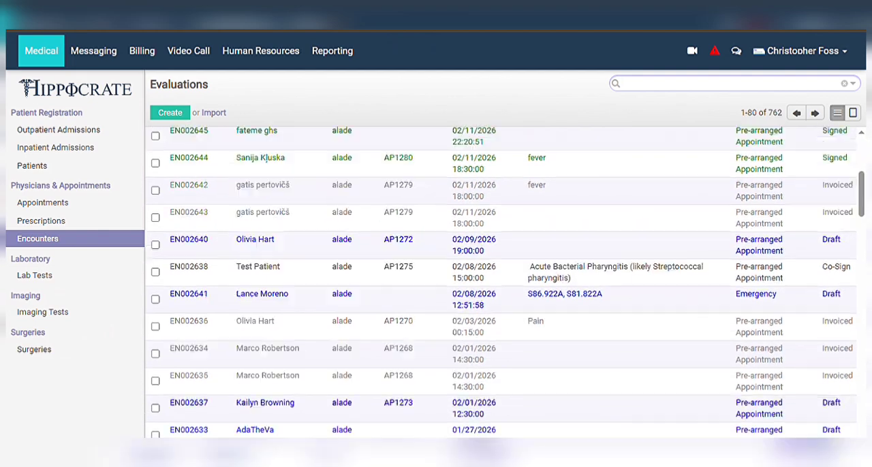
pyautogui.scroll(-6, 504, 283)
pyautogui.scroll(17, 504, 282)
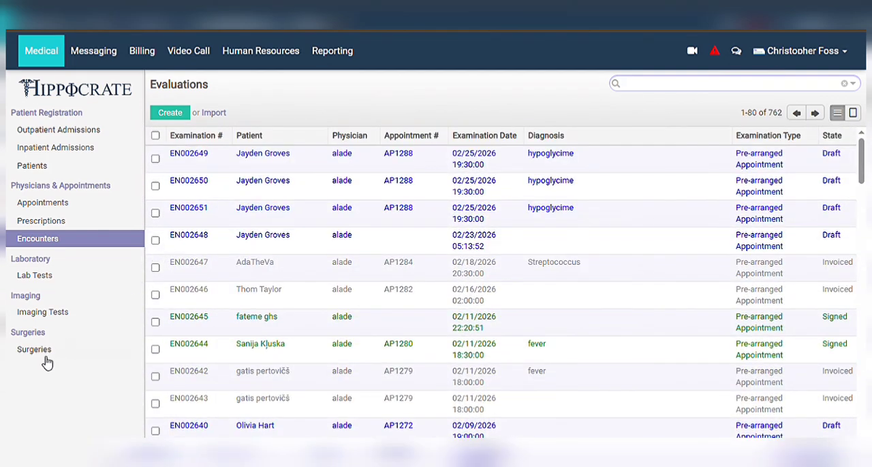
pyautogui.click(48, 354)
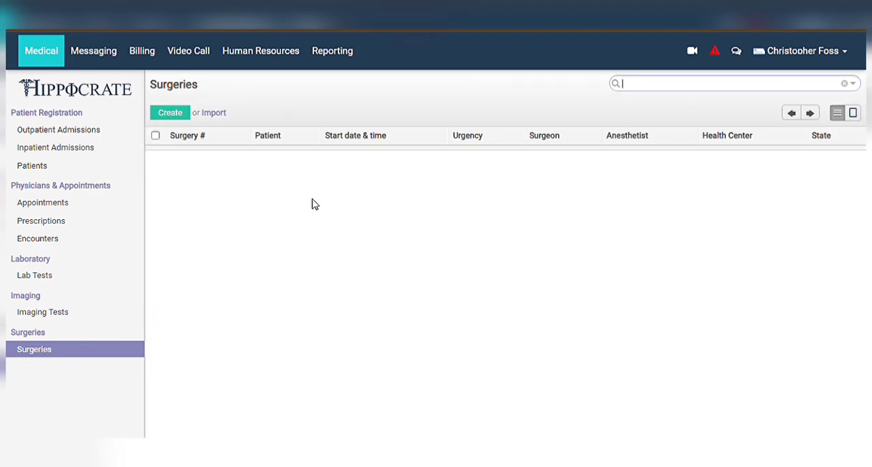
pyautogui.scroll(-12, 317, 205)
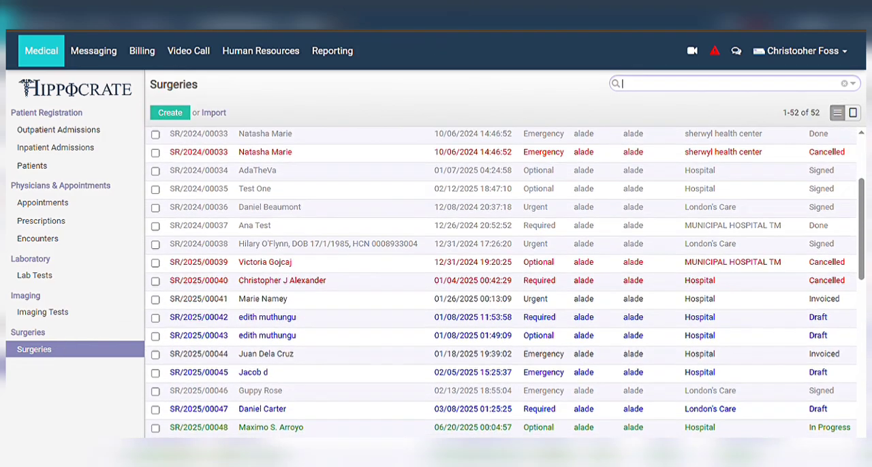